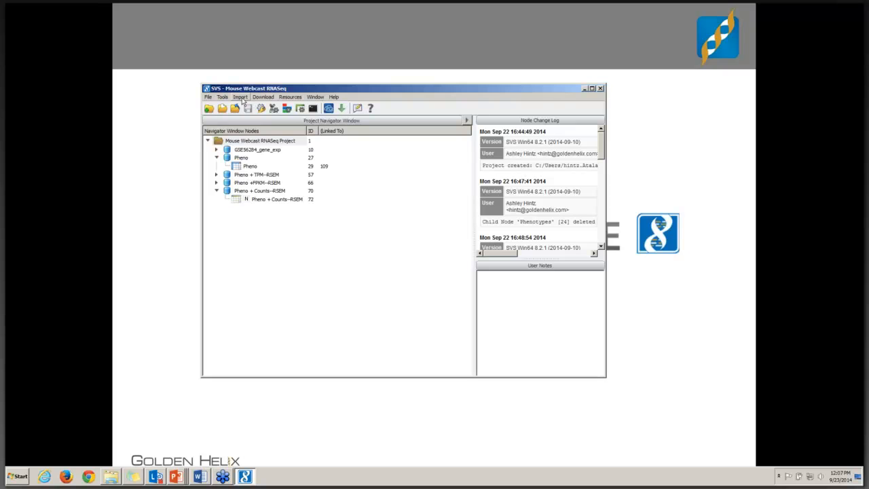
left_click(241, 98)
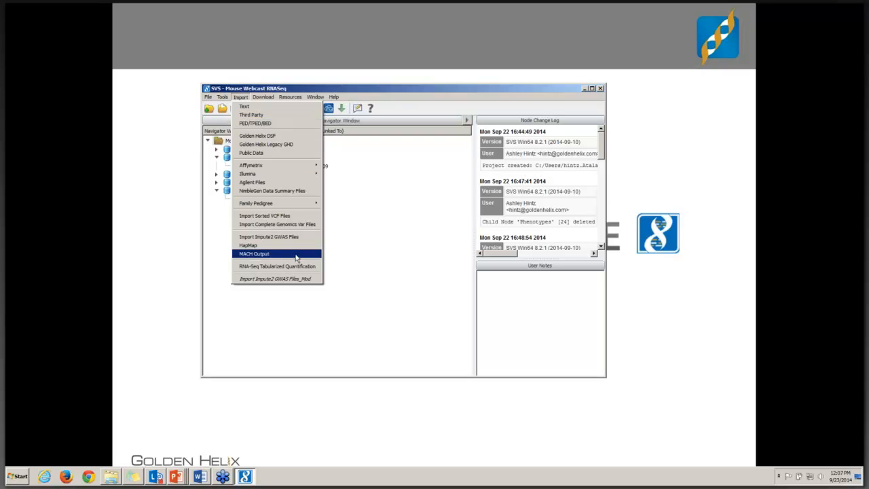
left_click(268, 109)
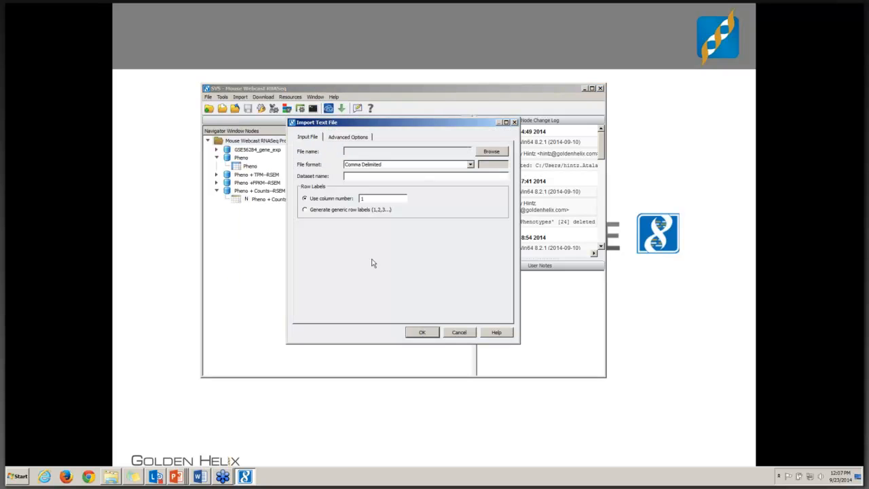
left_click(470, 165)
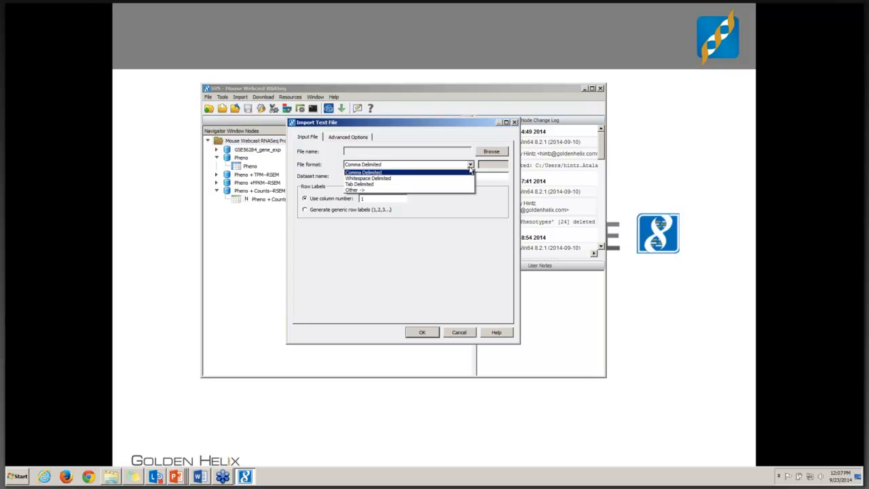
left_click(382, 166)
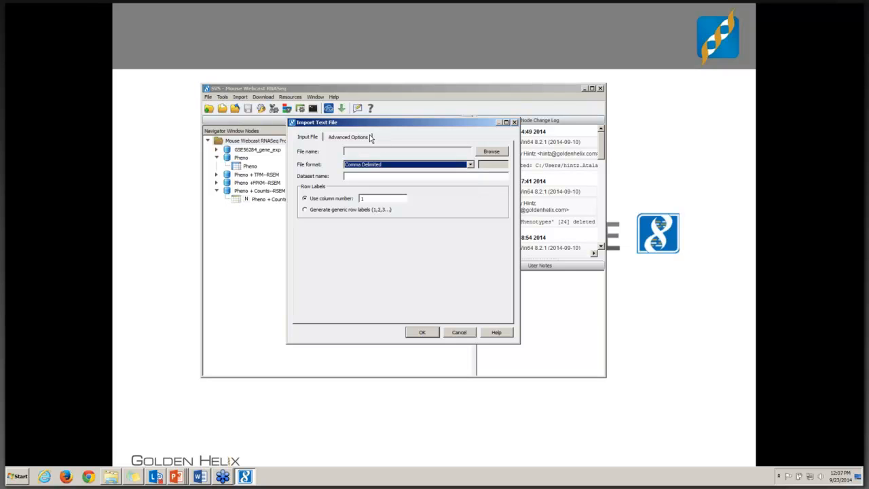
left_click(370, 137)
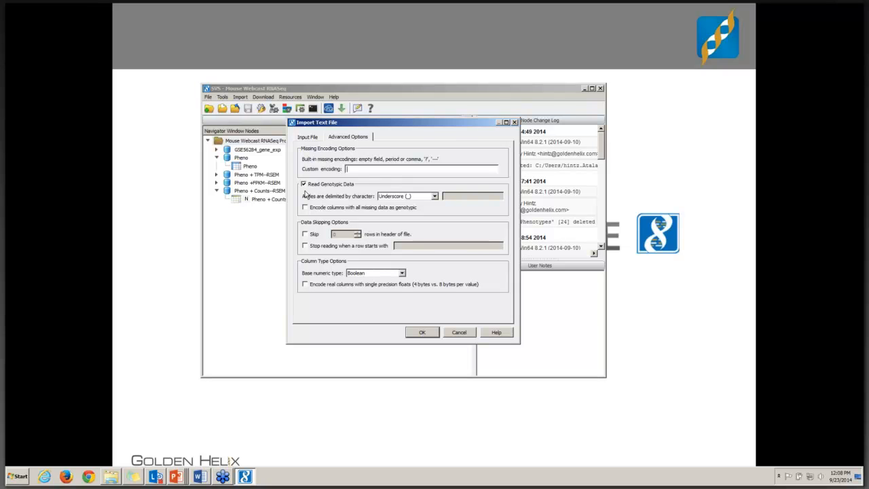
left_click(304, 185)
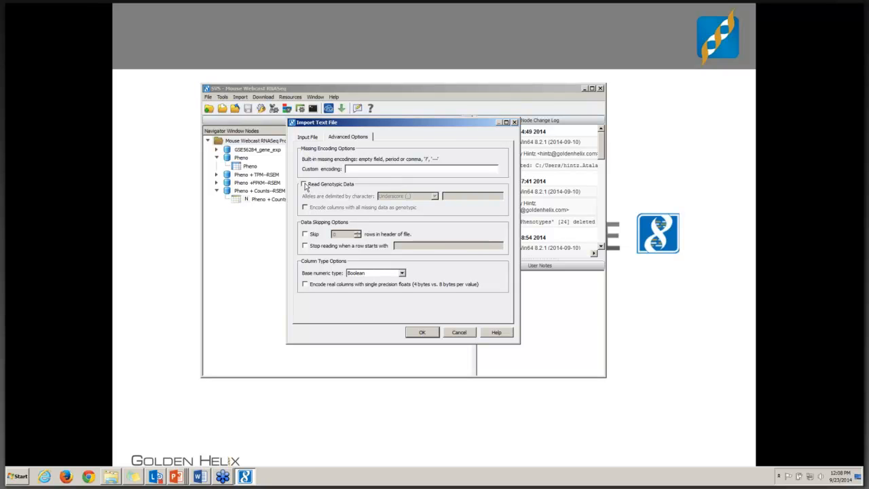
left_click(313, 139)
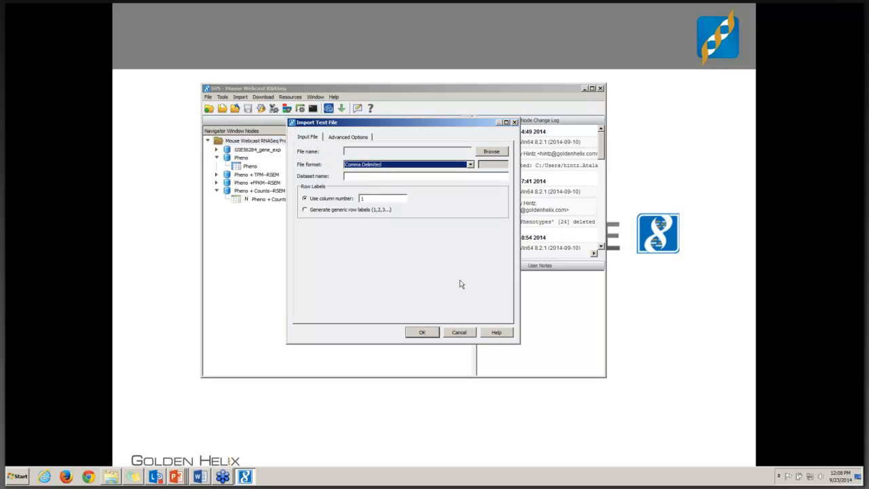
left_click(459, 332)
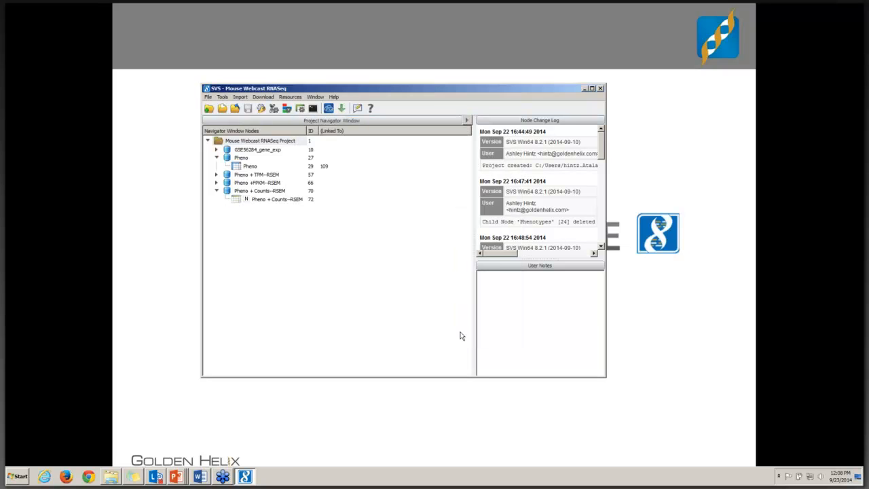
Step: Open the Pheno + Counts--RSEM spreadsheet, check its gene marker map rows and collapse them again
double_click(265, 204)
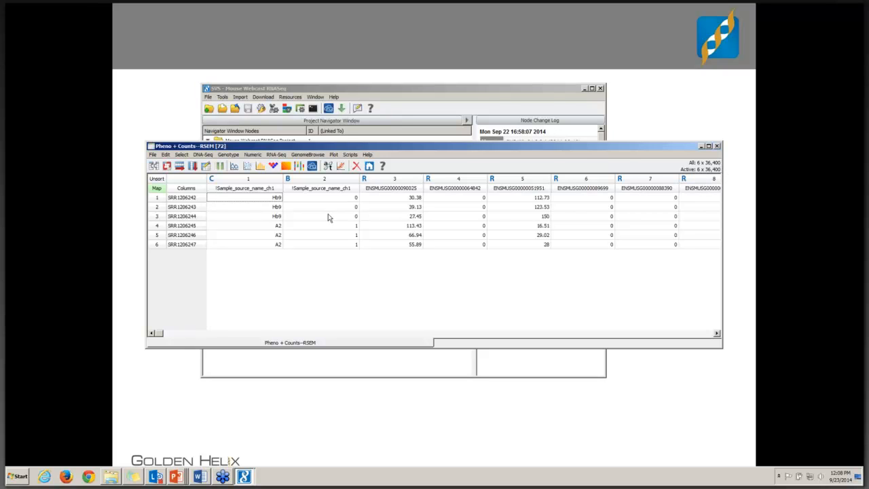
left_click(157, 189)
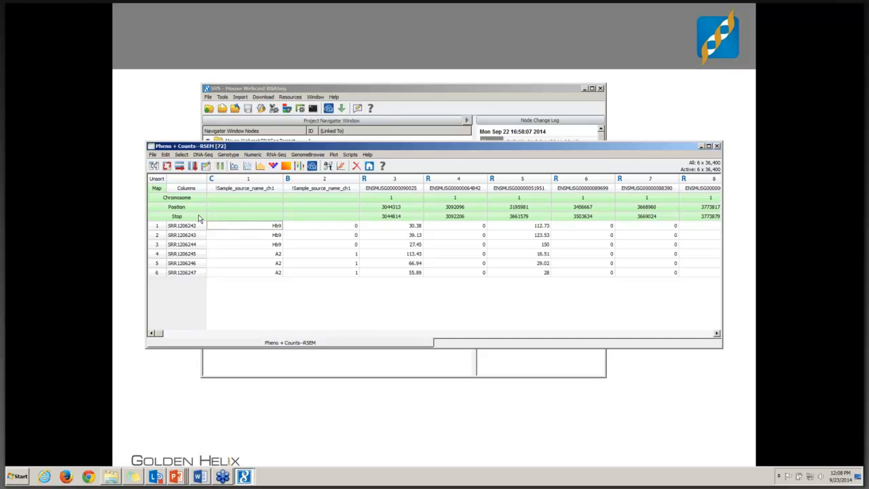
left_click(158, 188)
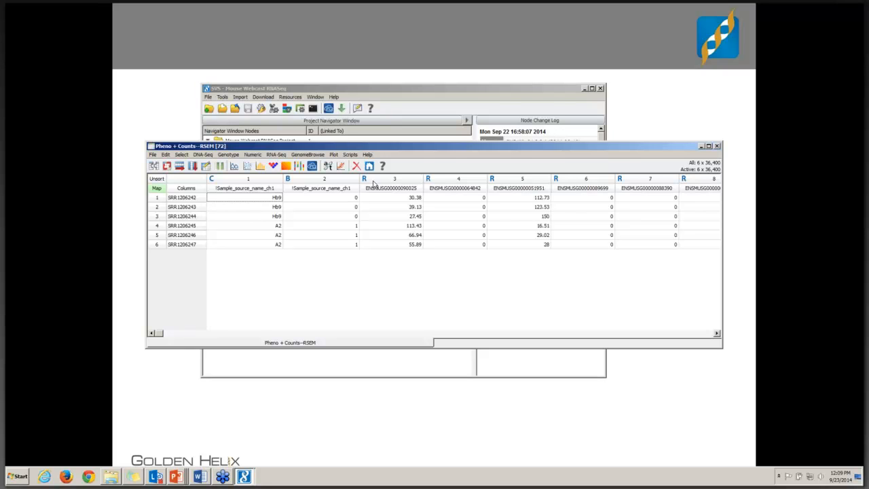
Step: Compute all per-row statistics for integer and real columns with a 1.5 outlier multiplier, review the output columns and close the result sheet
left_click(253, 155)
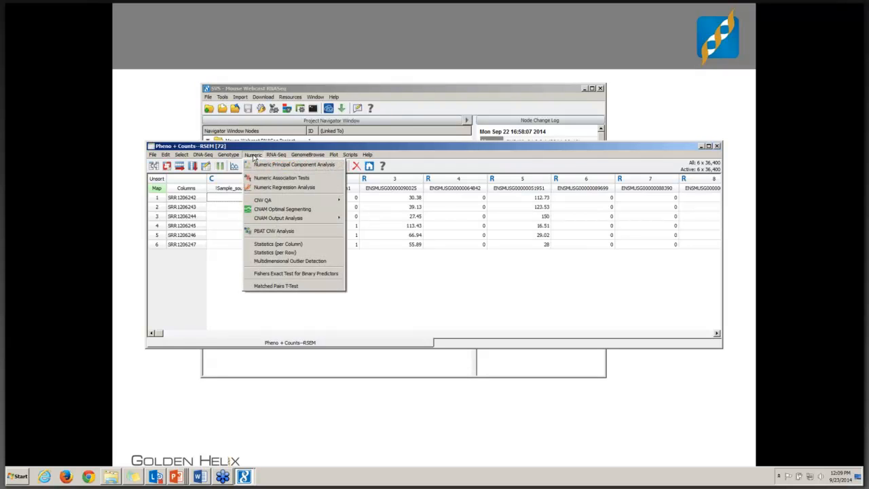
left_click(269, 252)
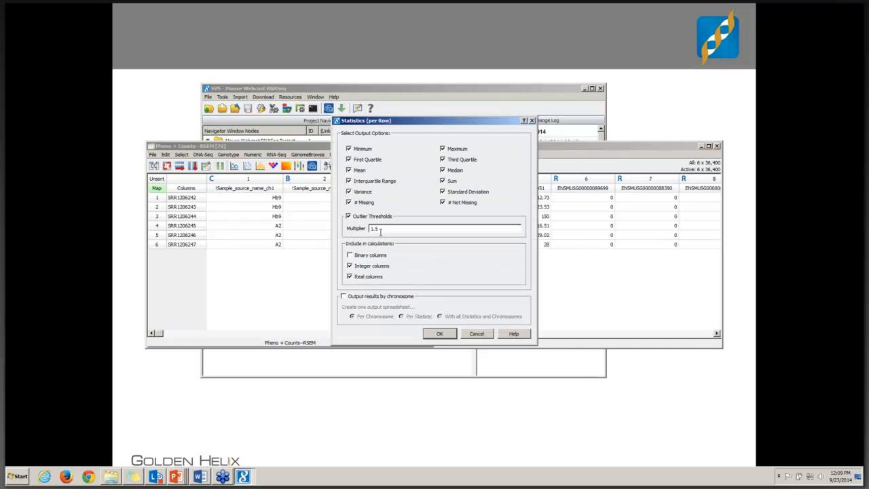
left_click(440, 335)
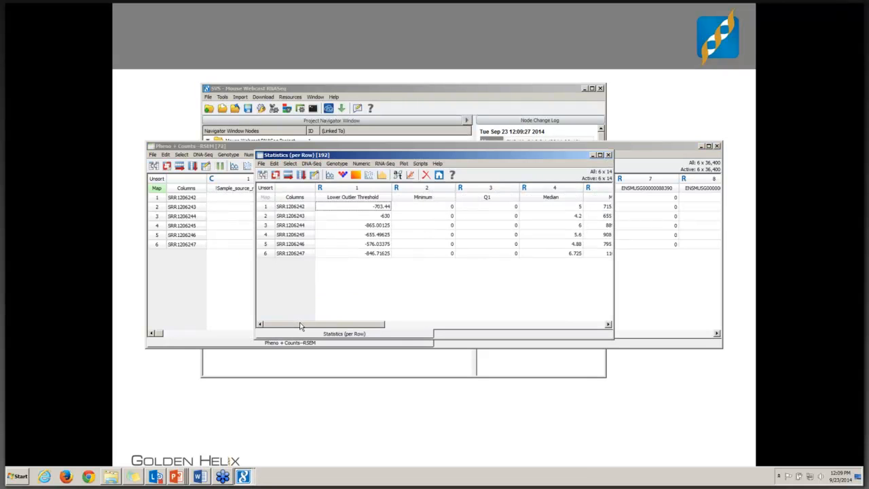
left_click_drag(301, 324, 553, 318)
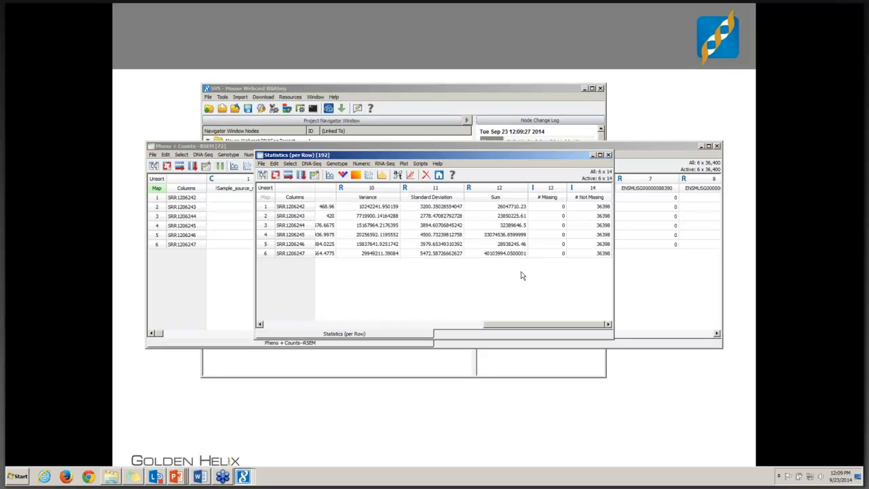
left_click(608, 155)
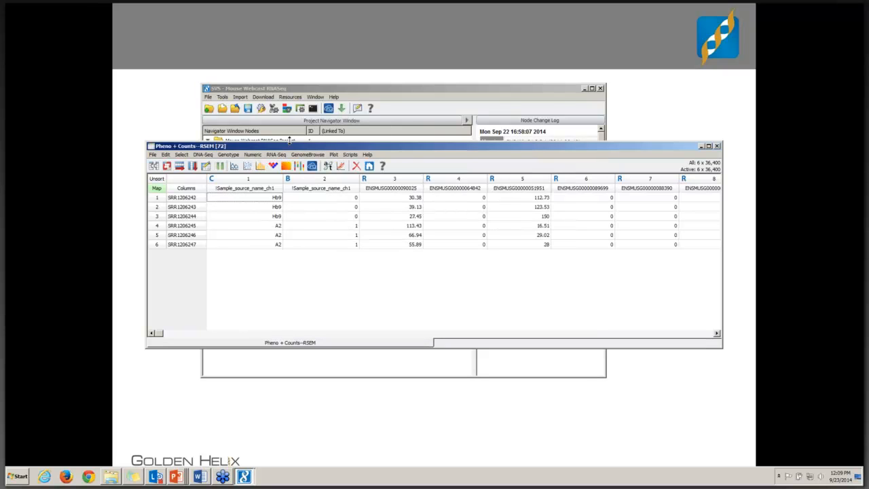
Step: Upper-quartile normalize the counts with scaler 1000 and log2-transform them using only marker mapped columns, and close the source spreadsheet
left_click(275, 155)
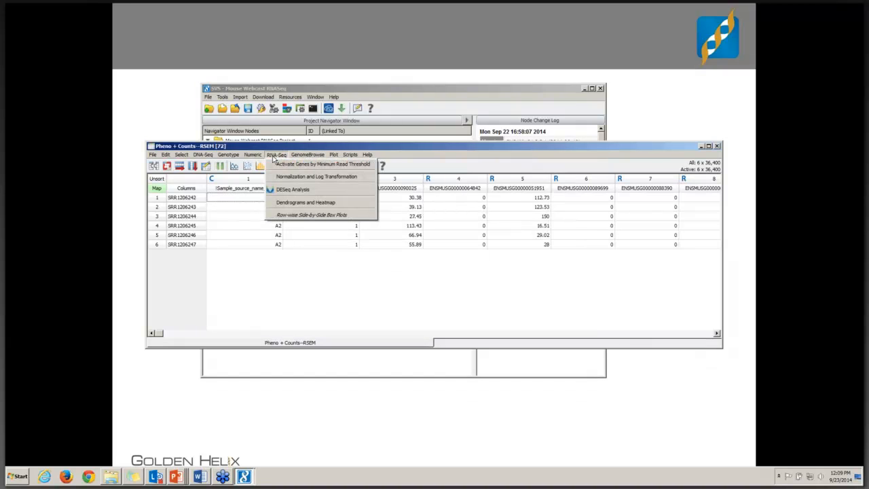
left_click(277, 178)
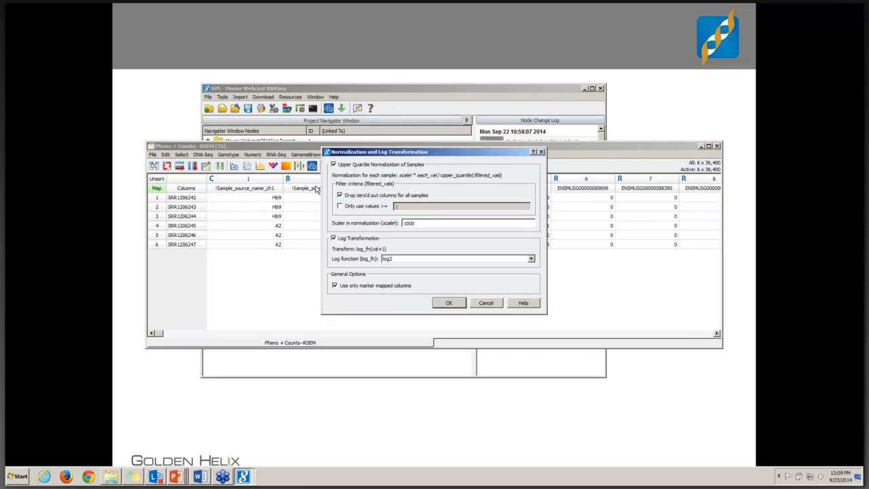
left_click(448, 304)
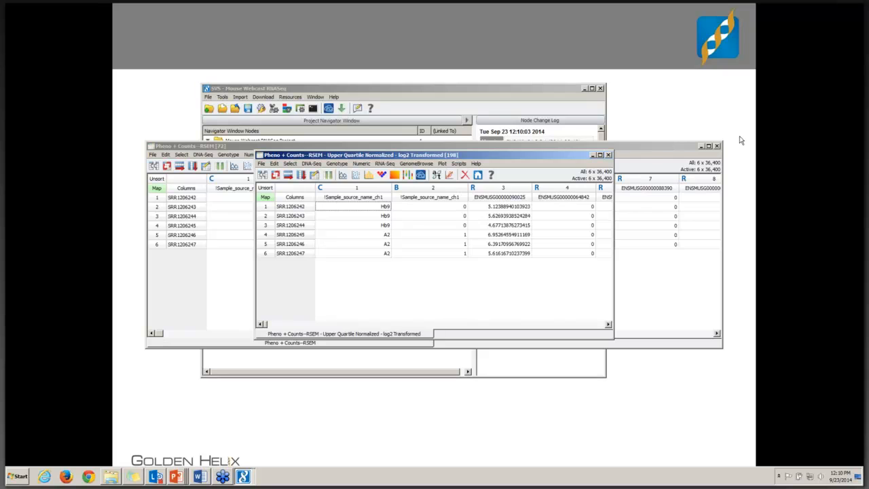
left_click(717, 146)
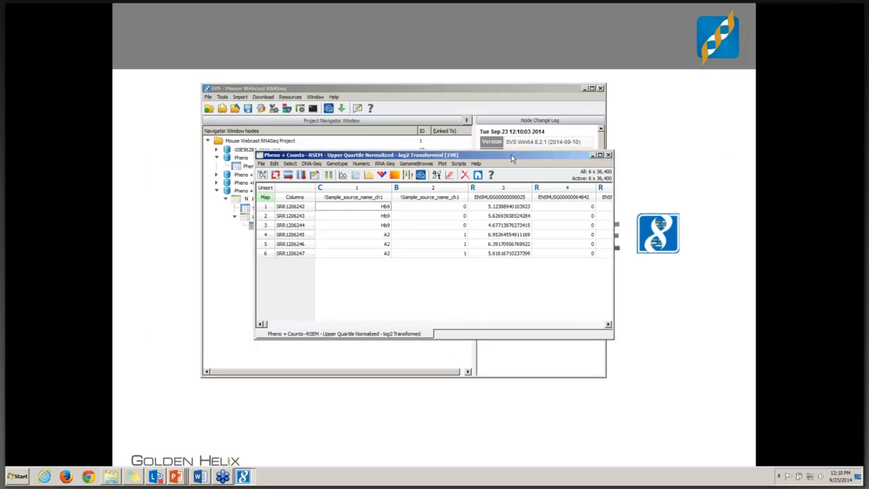
left_click_drag(512, 155, 447, 157)
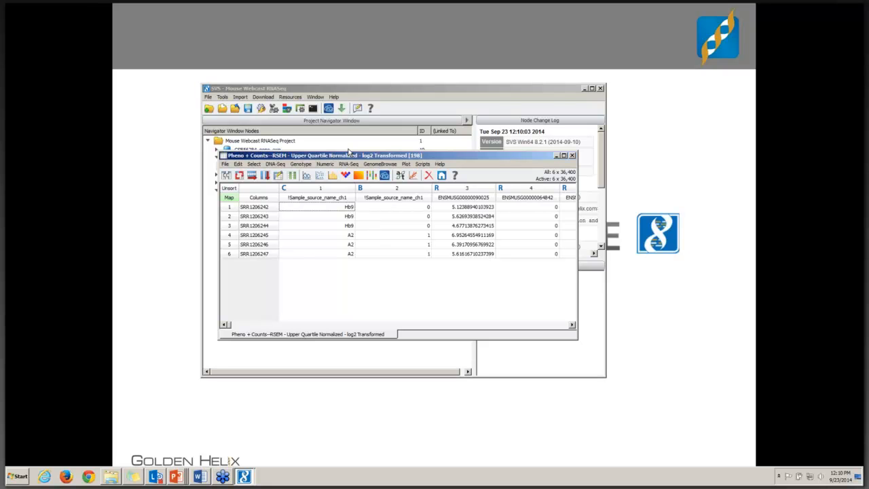
Step: Run a numeric principal component analysis on the normalized sheet for the top 5 components, centered by marker, outputting components and eigenvalues
left_click(326, 164)
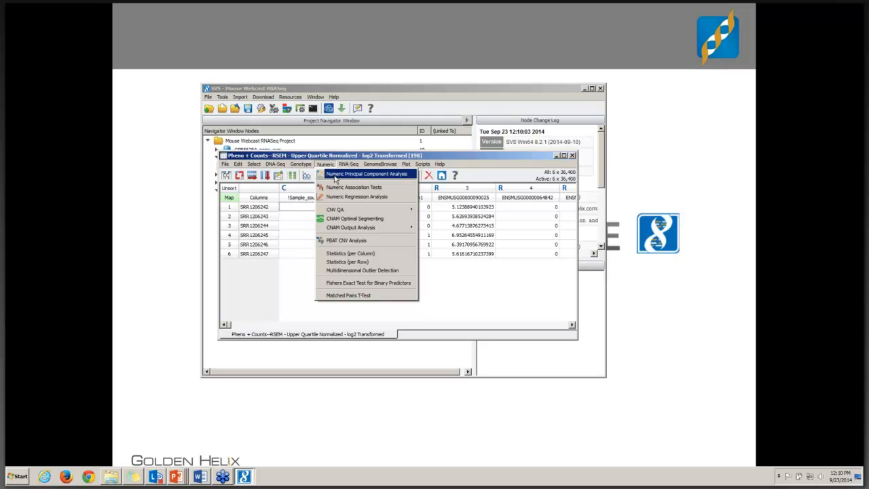
left_click(335, 178)
left_click(415, 271)
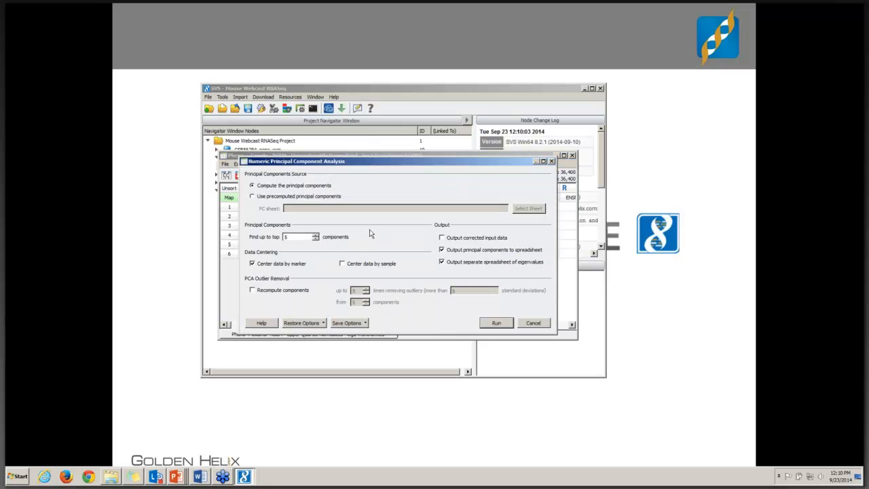
left_click(495, 324)
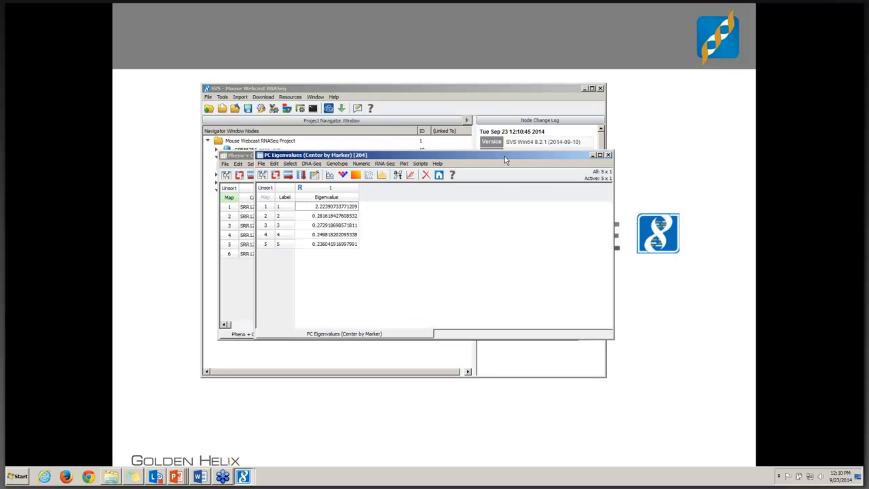
Step: Close the PC eigenvalues and normalized counts spreadsheets, keeping the principal components spreadsheet open
left_click_drag(505, 158, 503, 267)
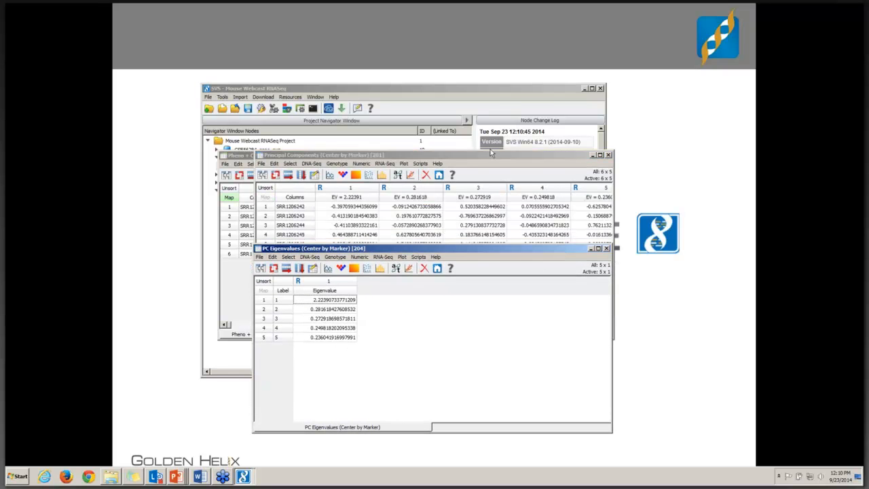
left_click(607, 249)
left_click_drag(496, 158, 493, 215)
left_click(573, 155)
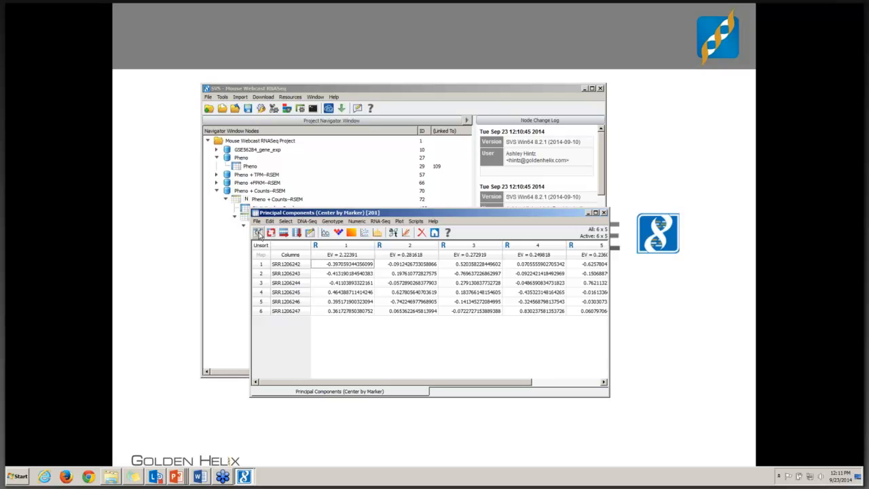
Step: Join the principal components spreadsheet with the Pheno spreadsheet using the default join settings
left_click(259, 235)
left_click(351, 282)
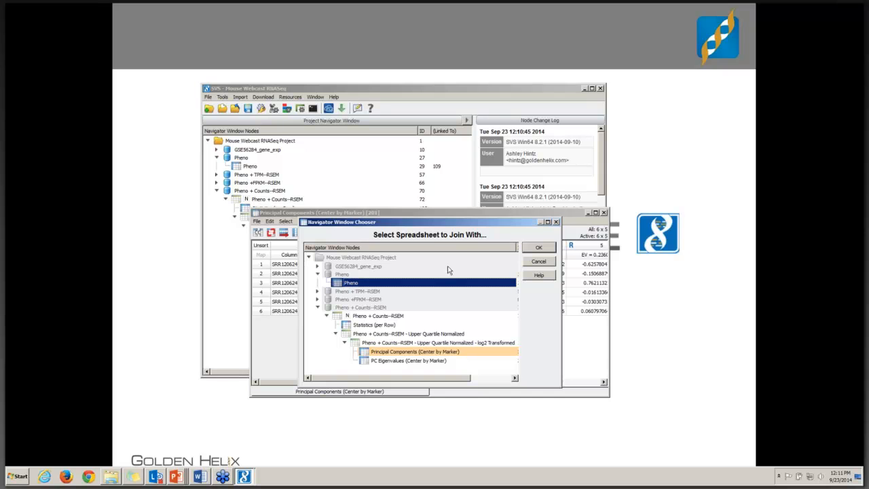
left_click(529, 250)
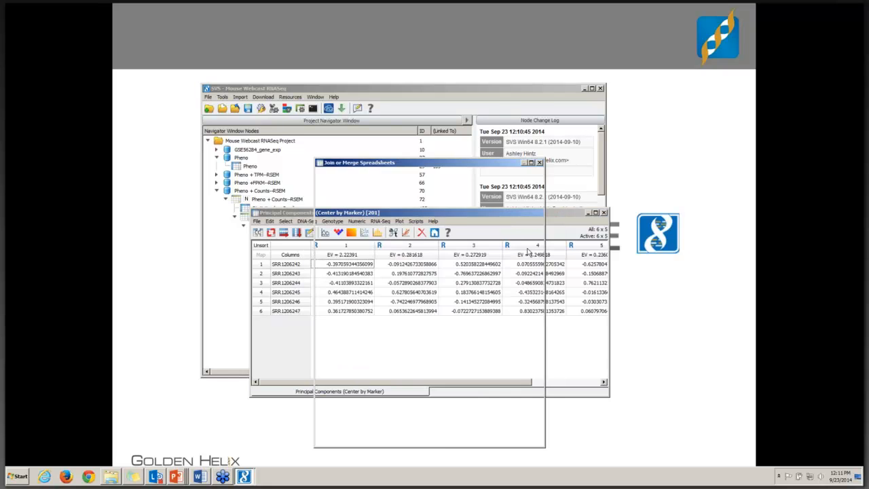
left_click(445, 437)
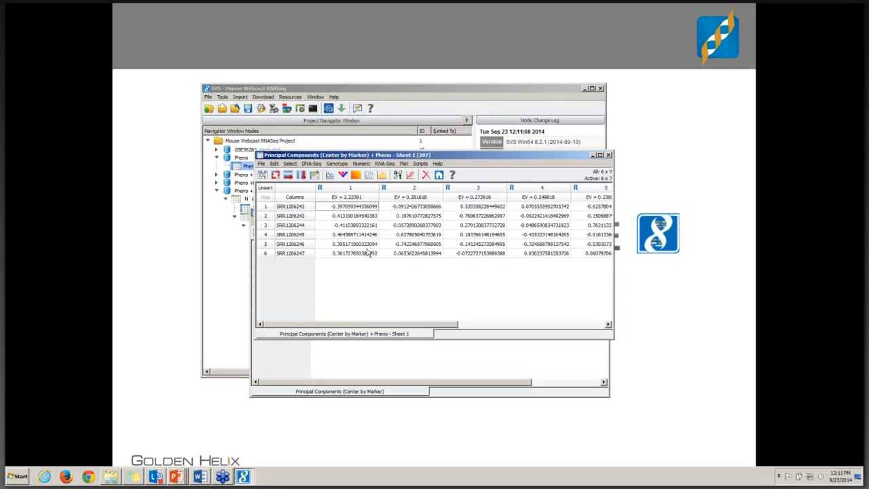
Step: Create an XY scatter plot of EV = 0.281618 against EV = 2.22391 and enlarge the plot window
left_click(369, 175)
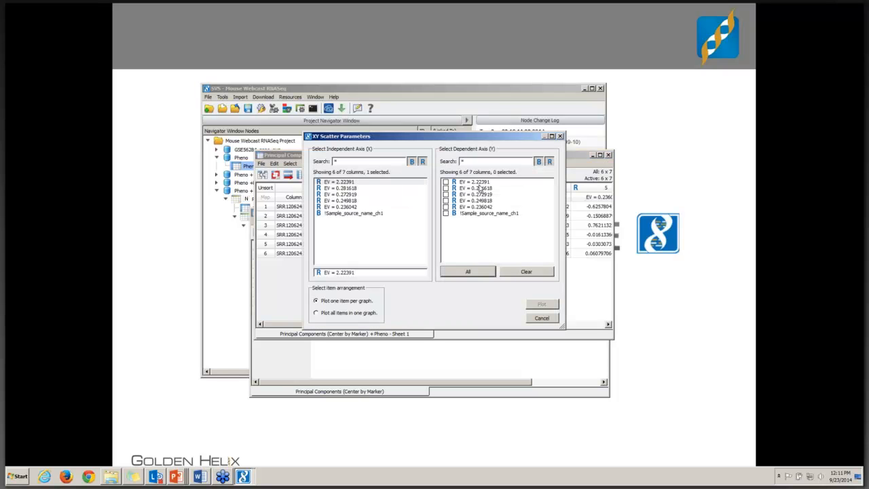
left_click(481, 191)
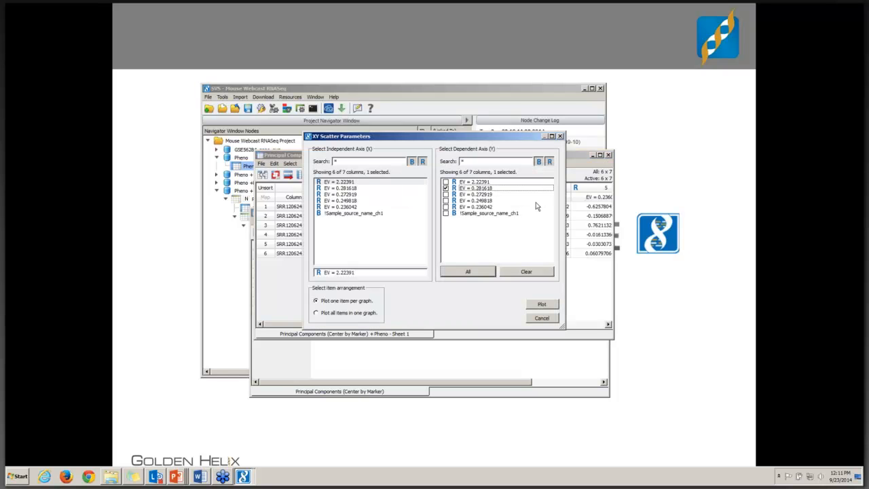
left_click(536, 306)
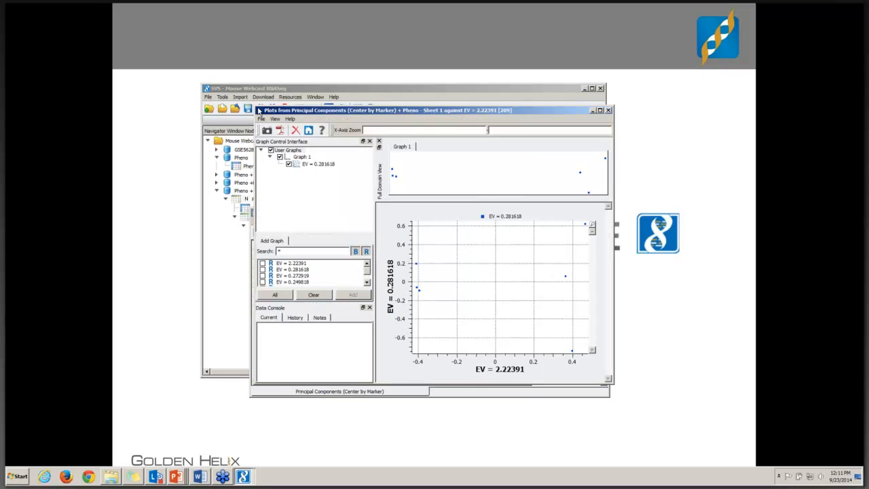
left_click_drag(252, 106, 170, 4)
left_click_drag(626, 275, 721, 275)
left_click_drag(233, 257, 233, 214)
Step: Increase the symbol size of the EV = 0.281618 data points in the scatter plot
left_click(218, 55)
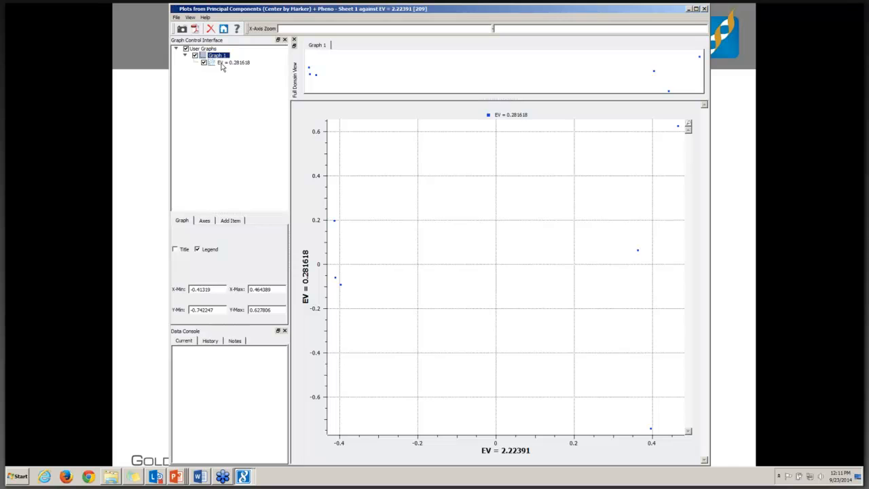
left_click(223, 63)
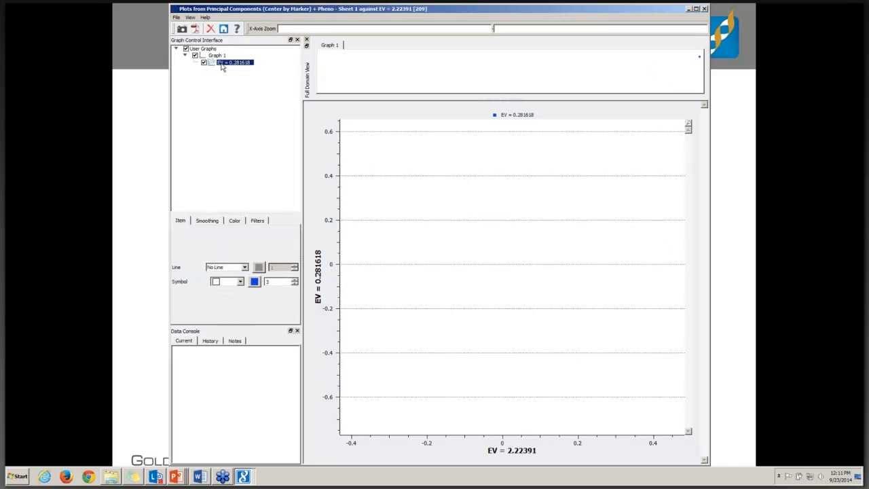
left_click(295, 282)
left_click(294, 281)
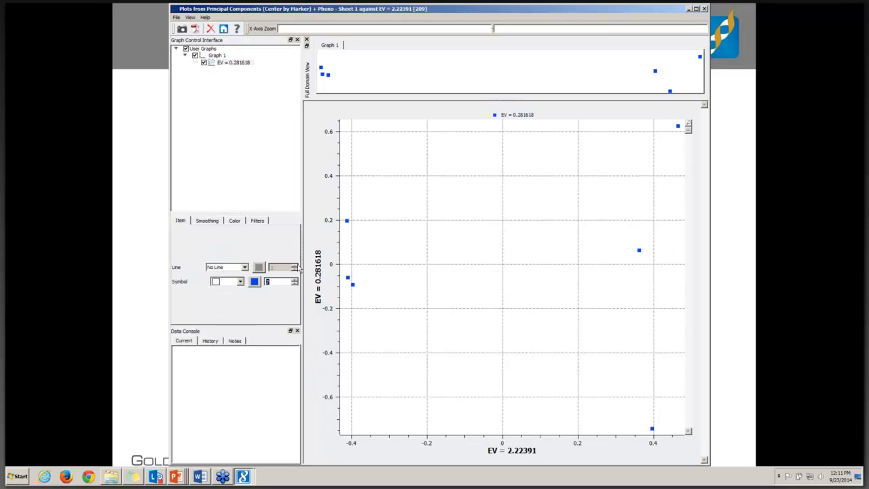
Step: Color the scatter plot symbols by variable, grouping them by the categorical !Sample_source_name_ch1 column
left_click(234, 221)
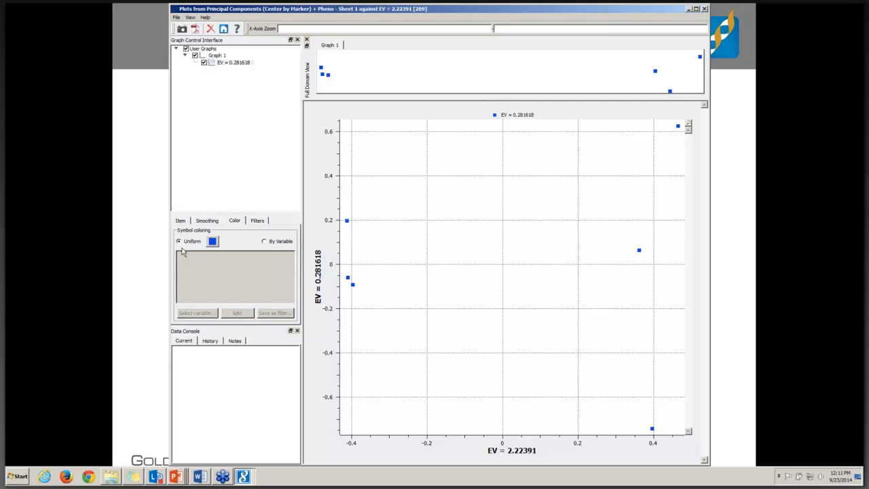
left_click(283, 245)
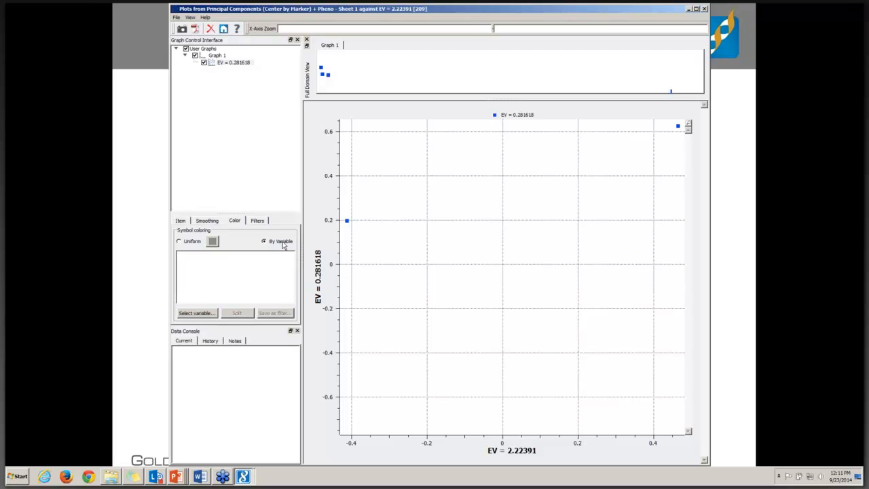
left_click(198, 313)
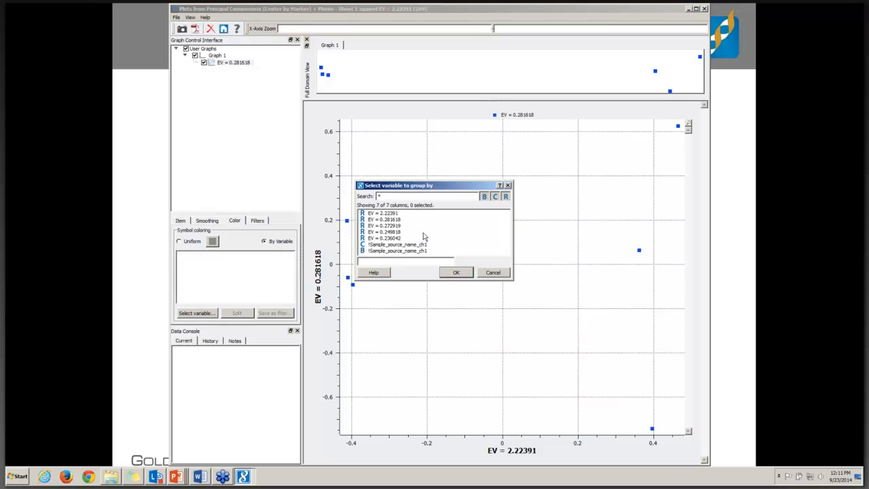
left_click(415, 245)
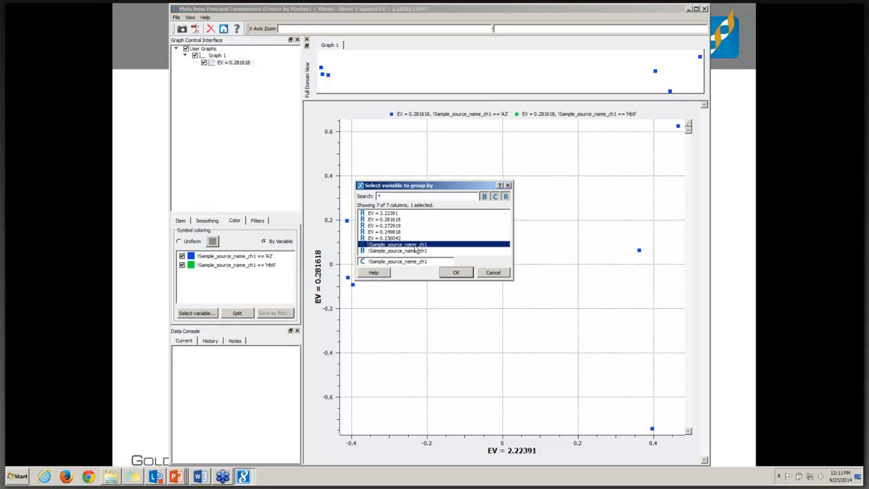
left_click(454, 273)
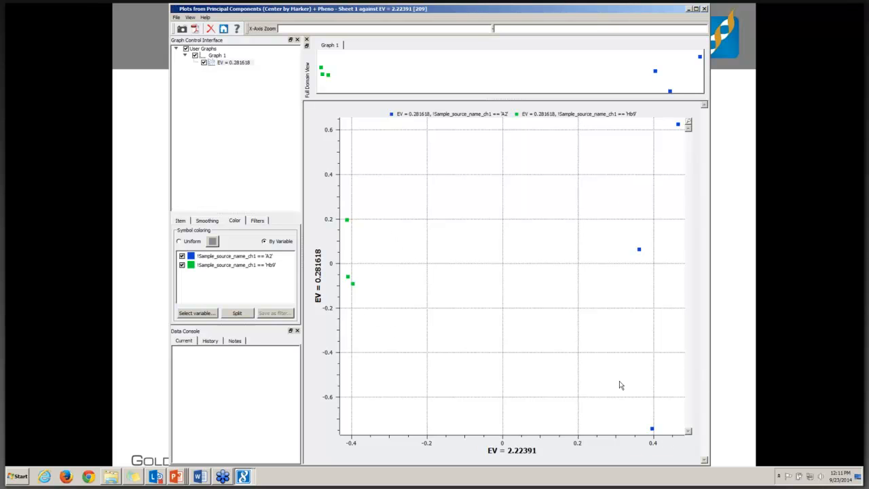
Step: Close the scatter plot, the joined Principal Components + Pheno spreadsheet and the Principal Components spreadsheet
left_click(705, 9)
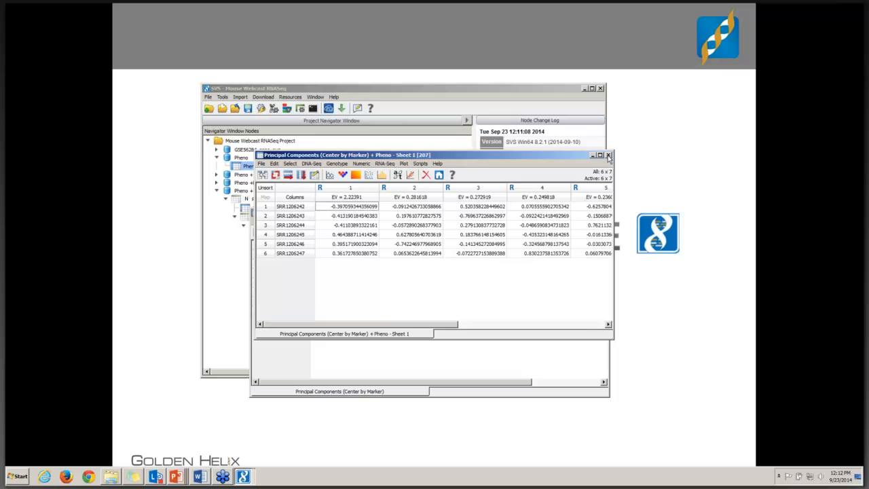
left_click(608, 155)
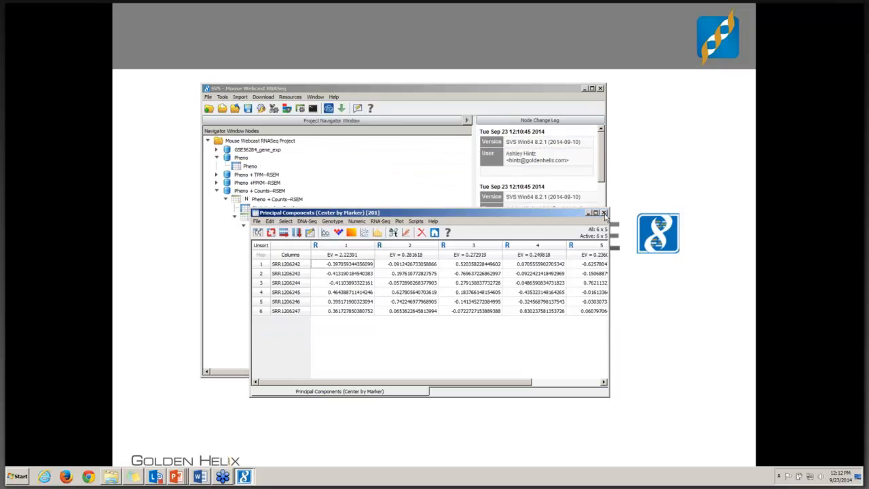
left_click(604, 213)
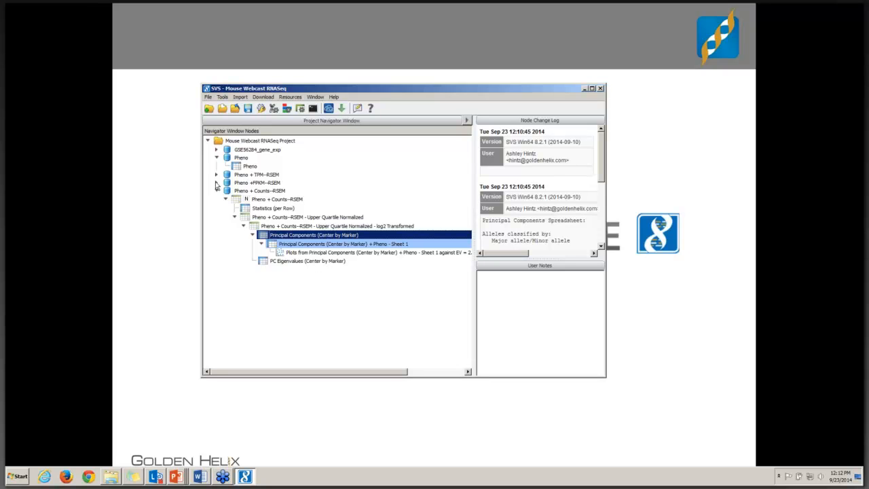
Step: Examine the saved principal components plot under Pheno +FPKM--RSEM to compare sample grouping, and close it
left_click(216, 182)
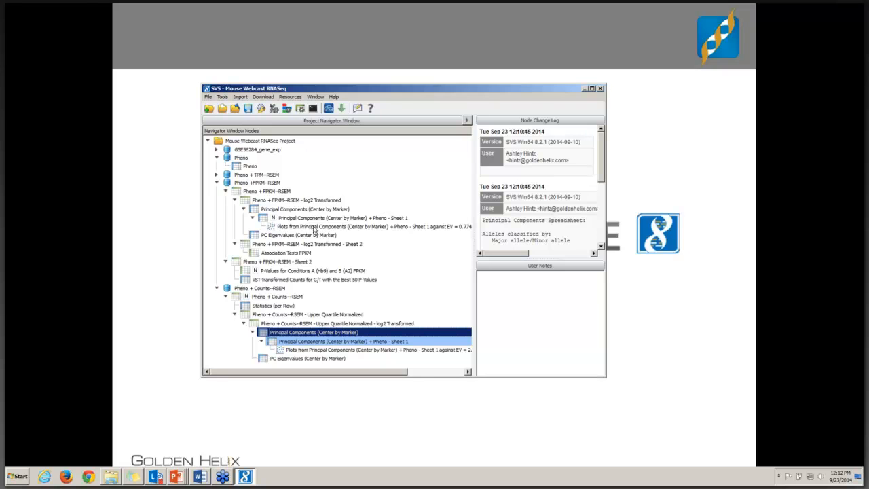
double_click(314, 228)
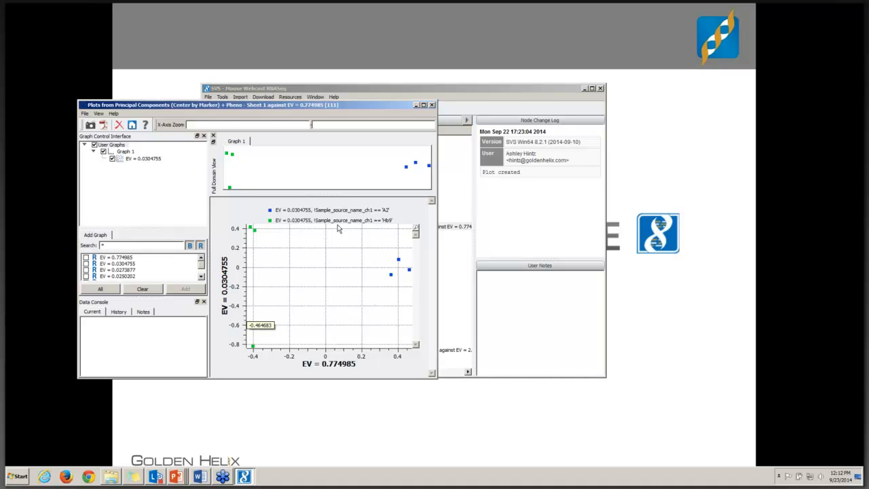
left_click(431, 104)
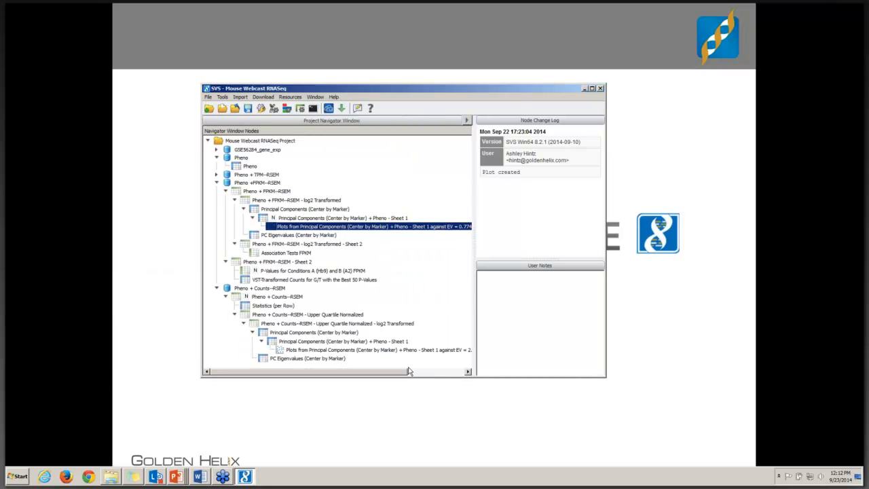
Step: Open the upper quartile normalized, log2 transformed counts spreadsheet and make the binary !Sample_source_name_ch1 column dependent
left_click_drag(410, 377, 410, 389)
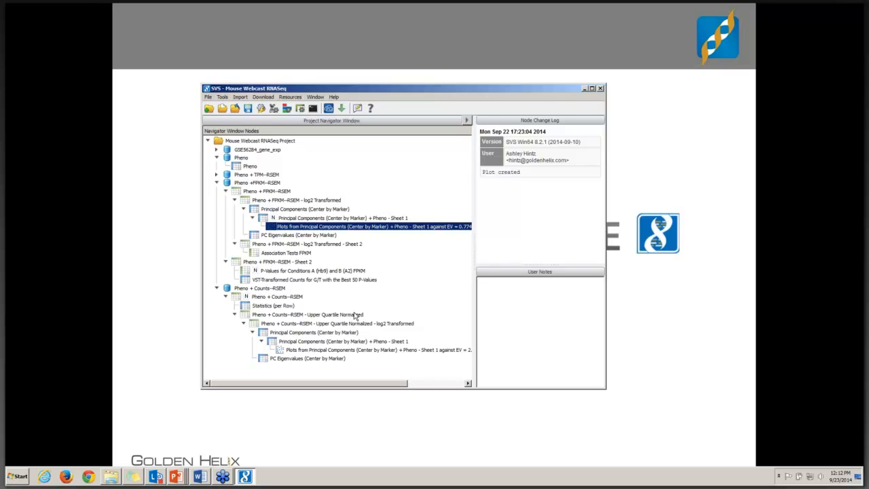
double_click(299, 324)
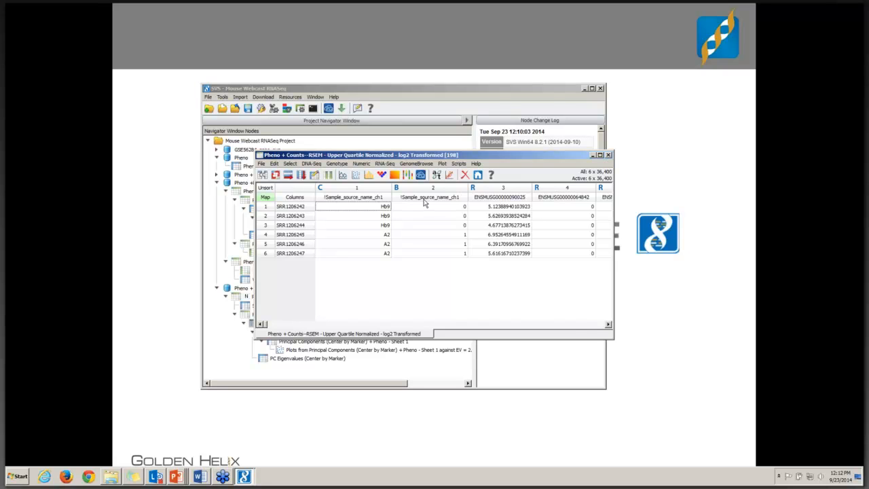
left_click(424, 199)
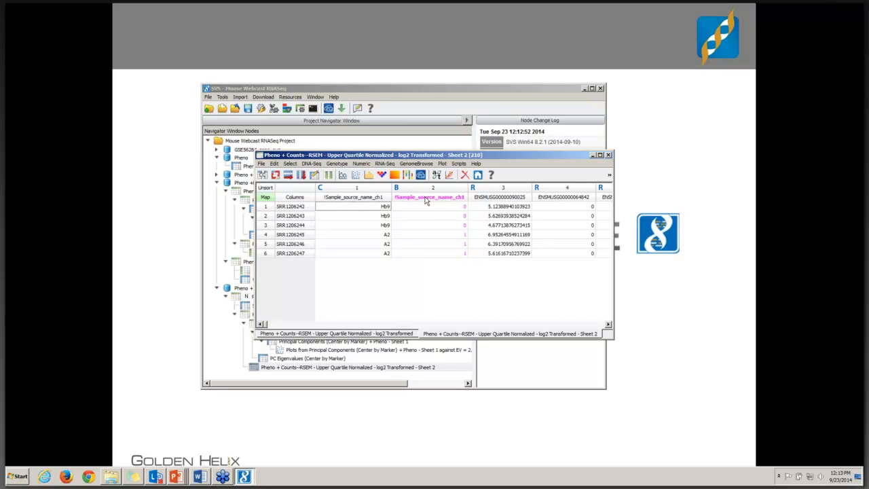
Step: Run Numeric Association Tests with T-test, Bonferroni adjustment, False Discovery Rate and P-P/Q-Q plot data output, accepting non-autosomal markers
left_click(362, 164)
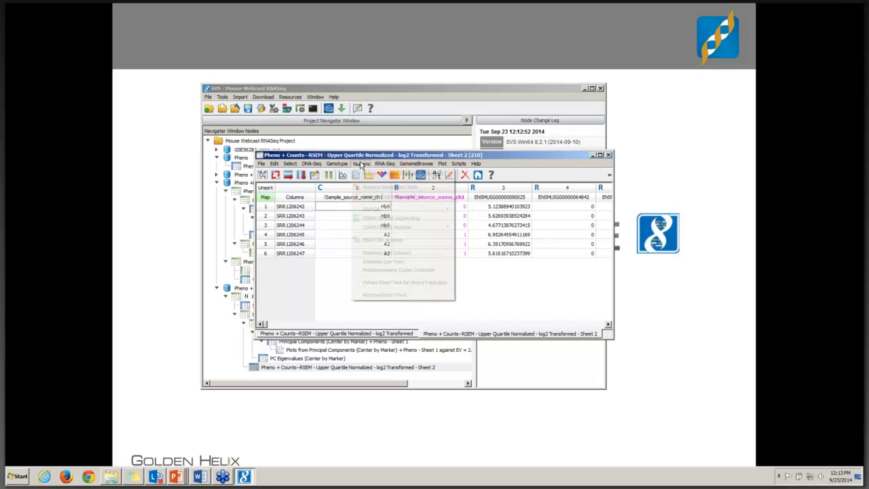
left_click(371, 187)
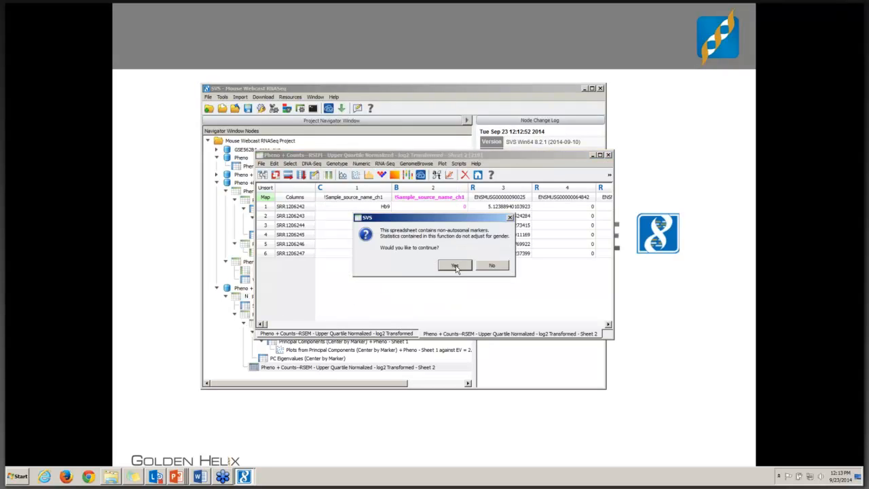
left_click(456, 266)
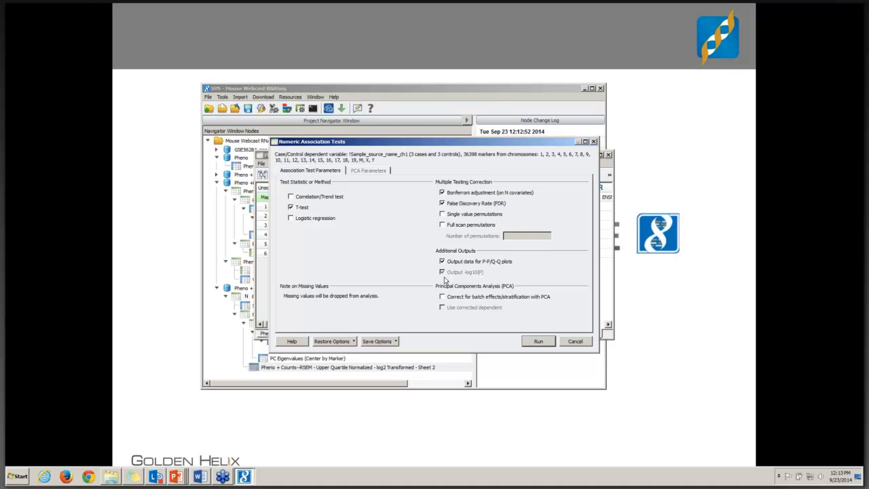
left_click(537, 342)
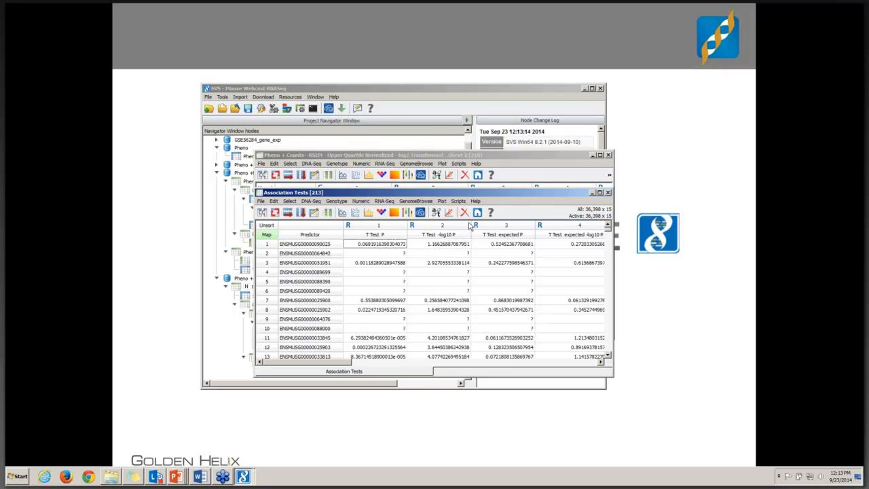
Step: Close the Association Tests and log2 transformed spreadsheets, and open the Pheno + Counts--RSEM spreadsheet
left_click(608, 194)
left_click(608, 156)
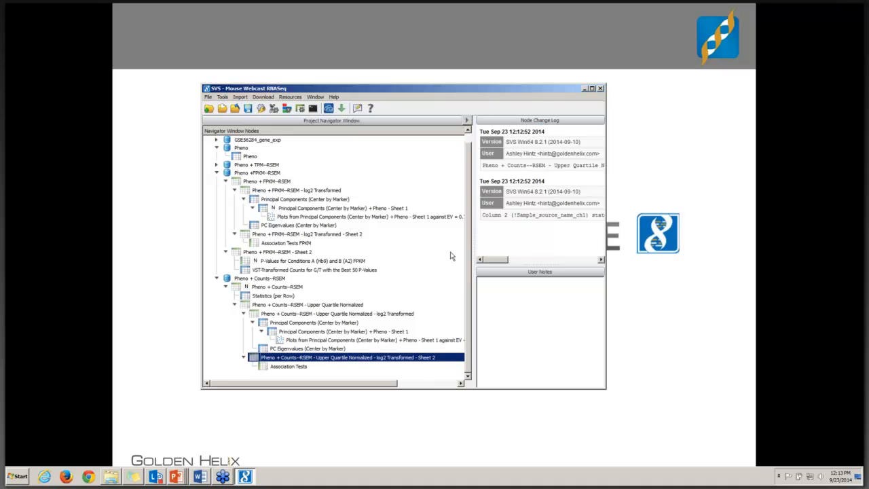
double_click(270, 288)
Step: Try to start DESeq Analysis on the Pheno + Counts--RSEM spreadsheet without a dependent column
left_click(276, 154)
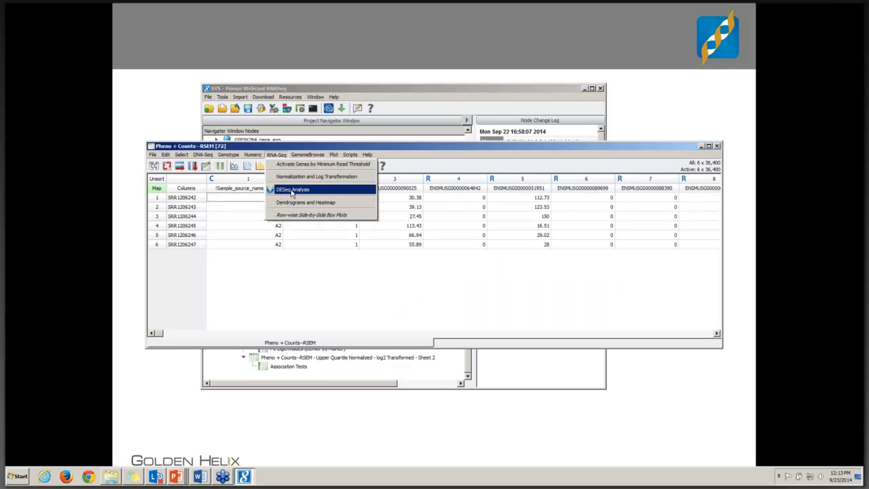
left_click(292, 190)
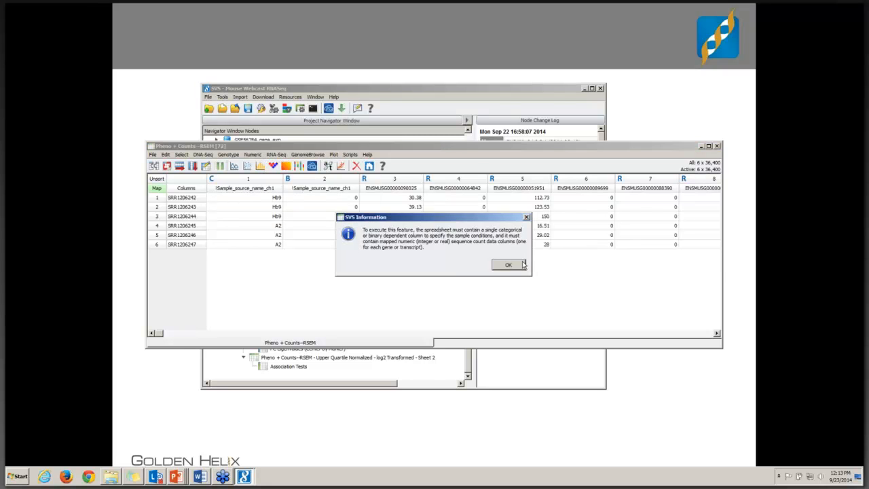
left_click(508, 265)
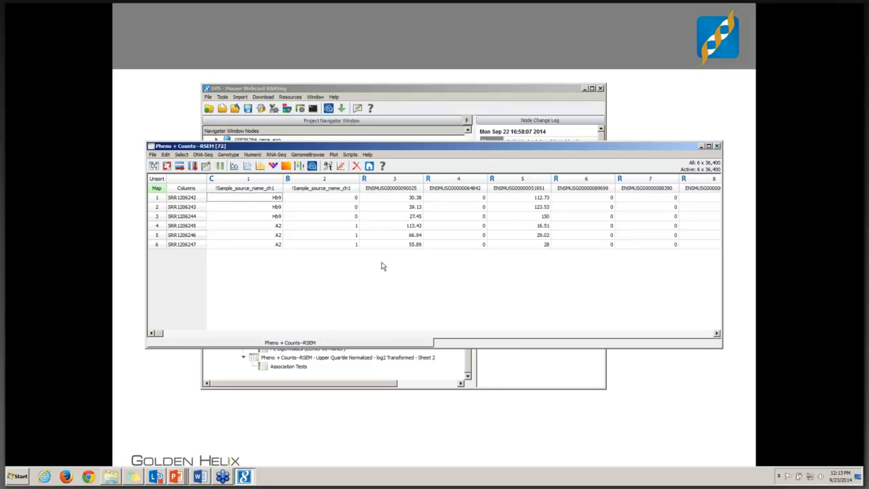
Step: Make the categorical !Sample_source_name_ch1 column dependent and run DESeq Analysis on Hb9 versus A2, outputting VST-transformed counts for the 50 best p-values
left_click(243, 189)
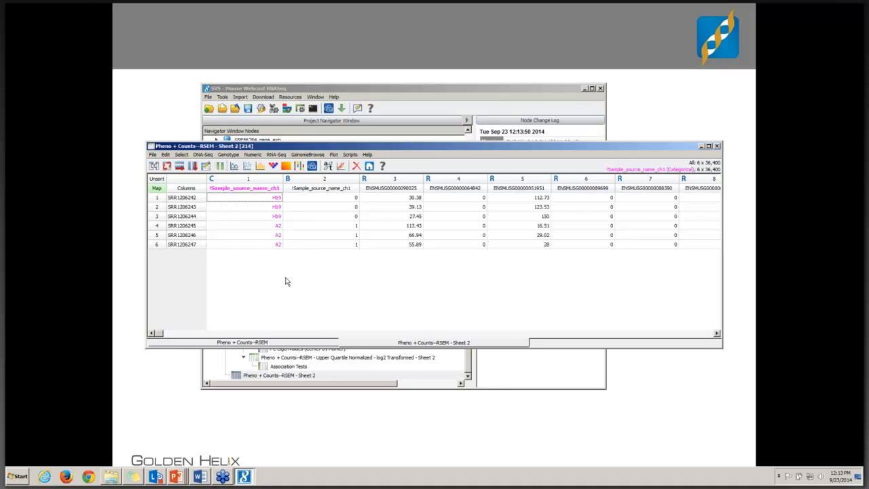
left_click(274, 156)
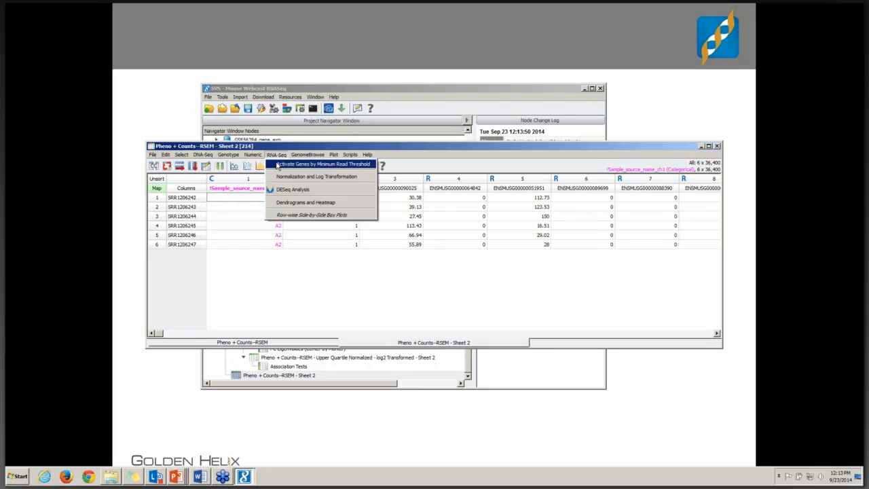
left_click(298, 189)
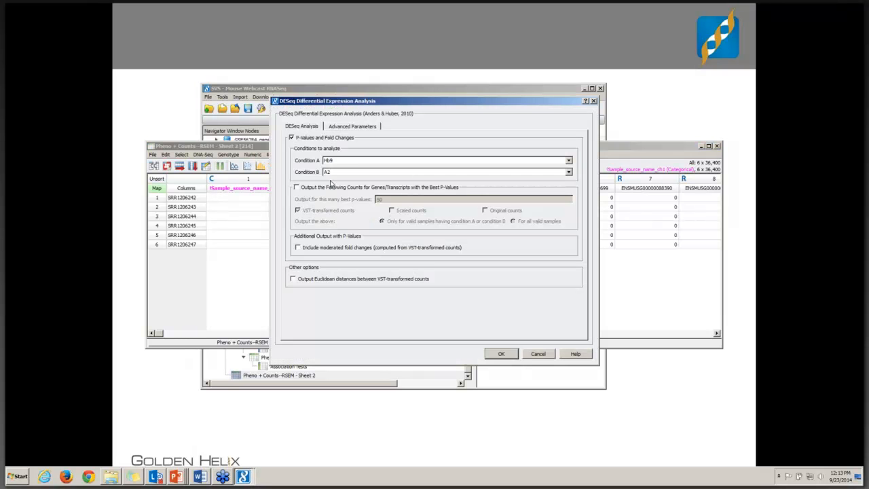
left_click(297, 188)
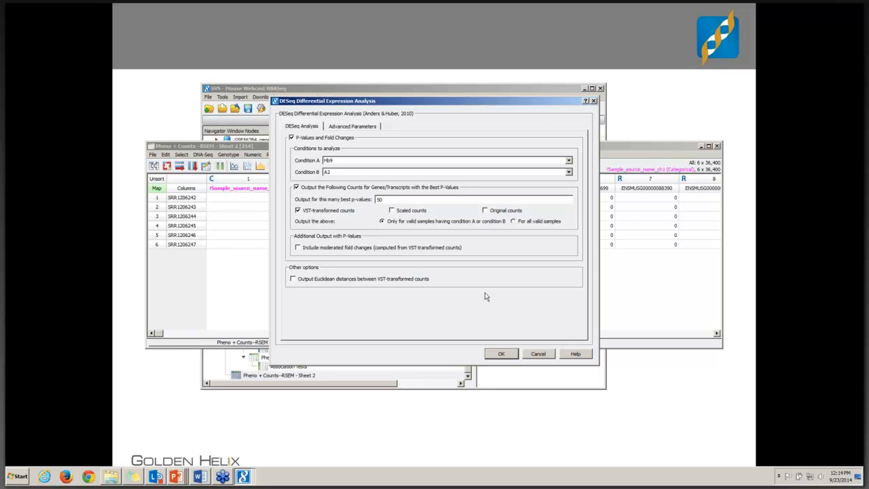
left_click(499, 353)
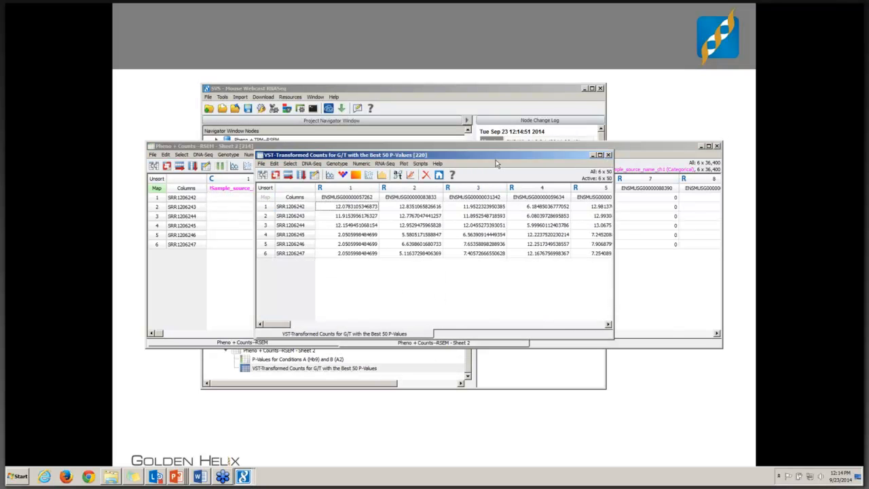
Step: Close the VST-transformed counts spreadsheet and plot the -Log 10 P-Value column of the Hb9 versus A2 p-values spreadsheet in GenomeBrowse
left_click(609, 155)
left_click_drag(464, 156, 356, 115)
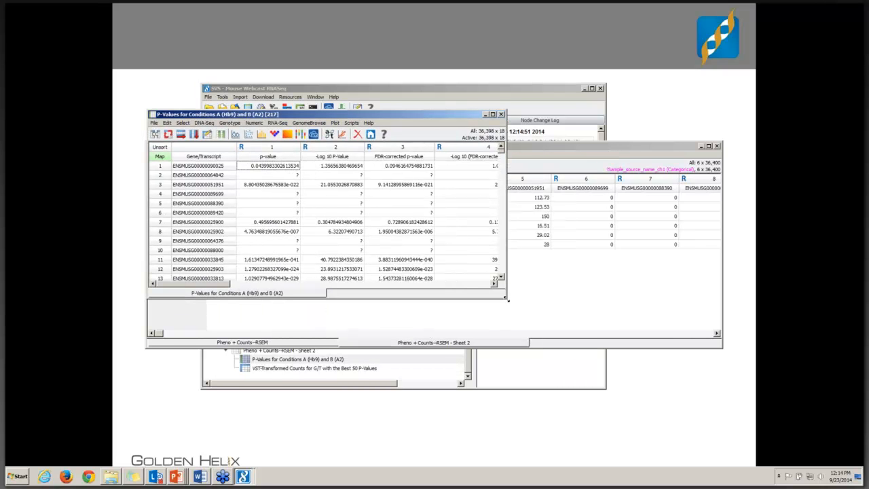
left_click_drag(506, 297, 661, 438)
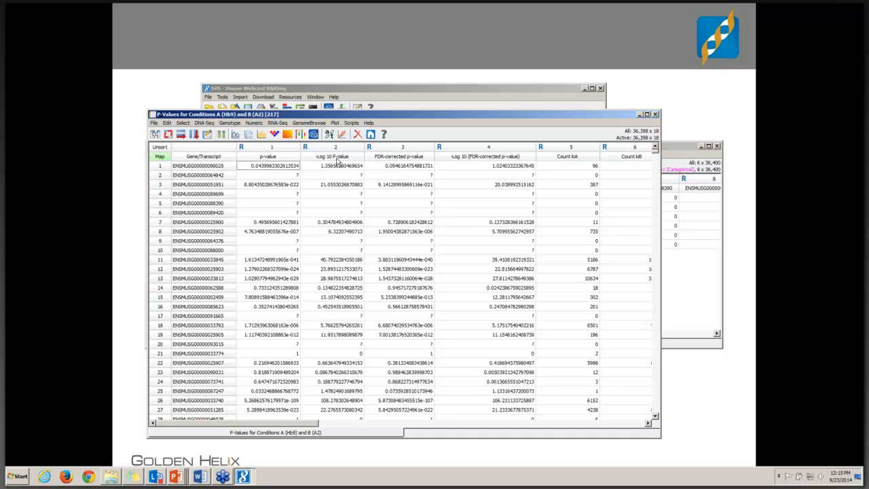
right_click(338, 160)
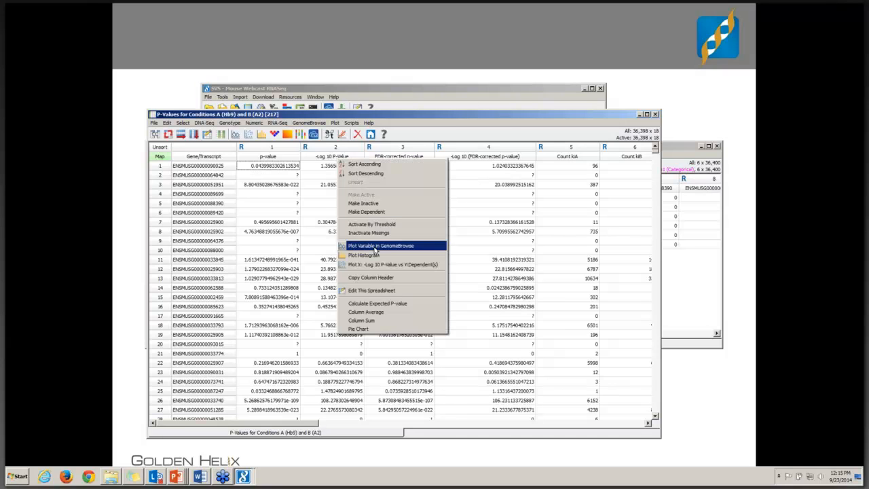
left_click(373, 247)
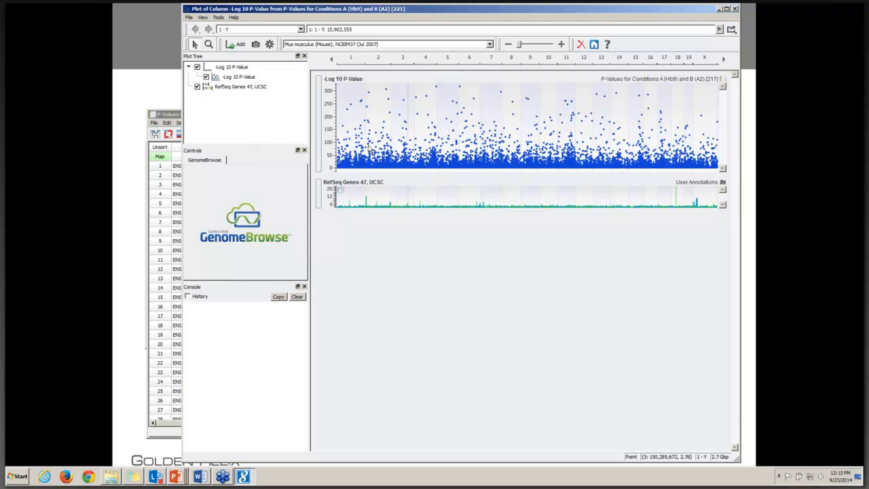
Step: Add the -Log 10 P-Value data from the project's P-Values for Conditions A (Hb9) and B (A2) FPKM spreadsheet to the plot
left_click(239, 46)
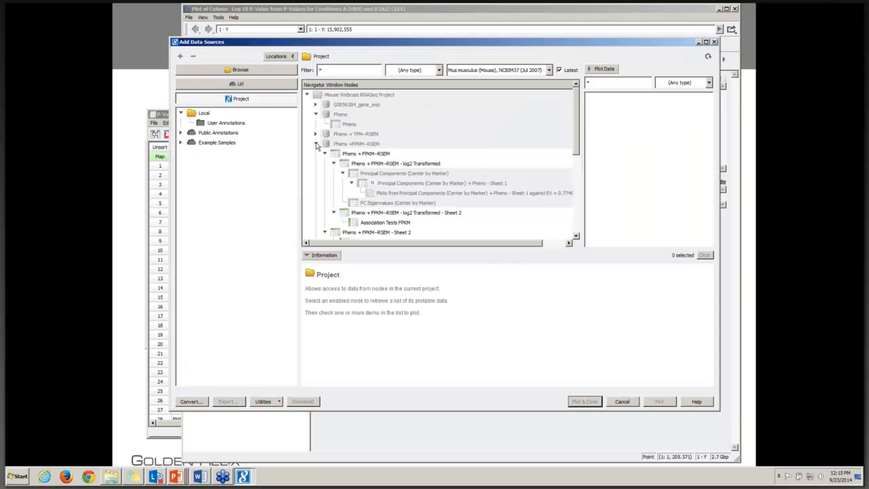
left_click_drag(571, 146, 569, 173)
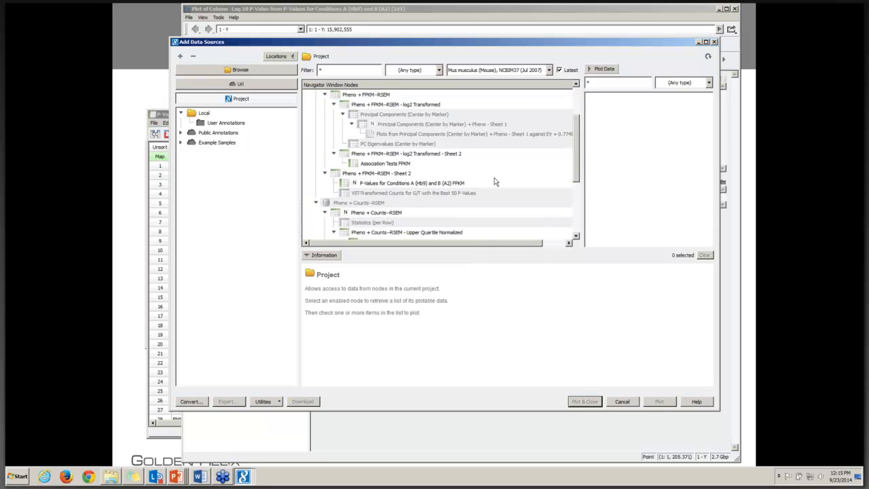
left_click(453, 185)
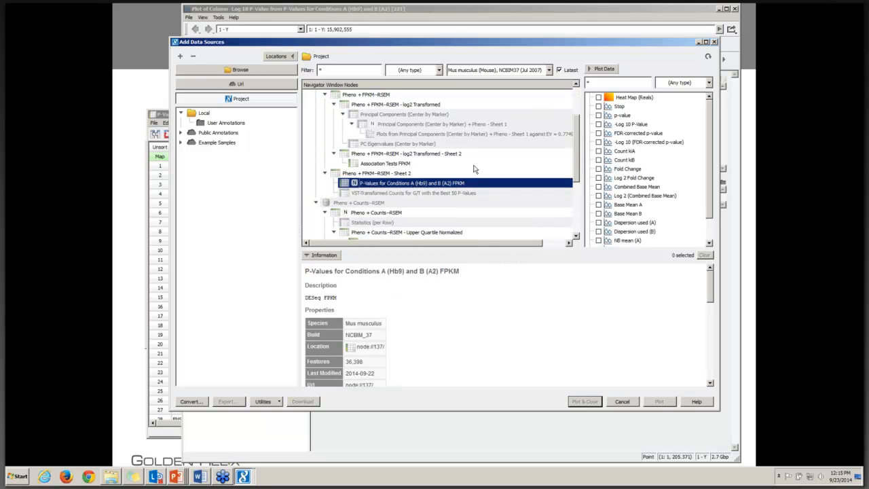
left_click(631, 125)
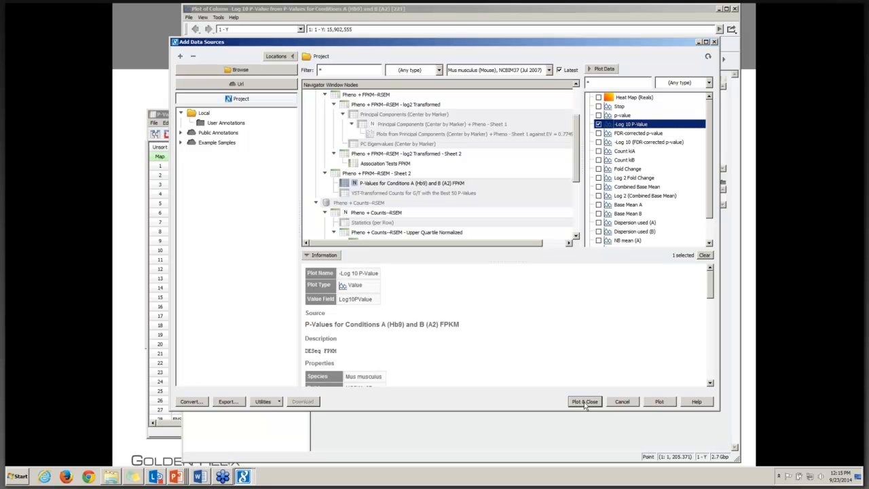
left_click(584, 402)
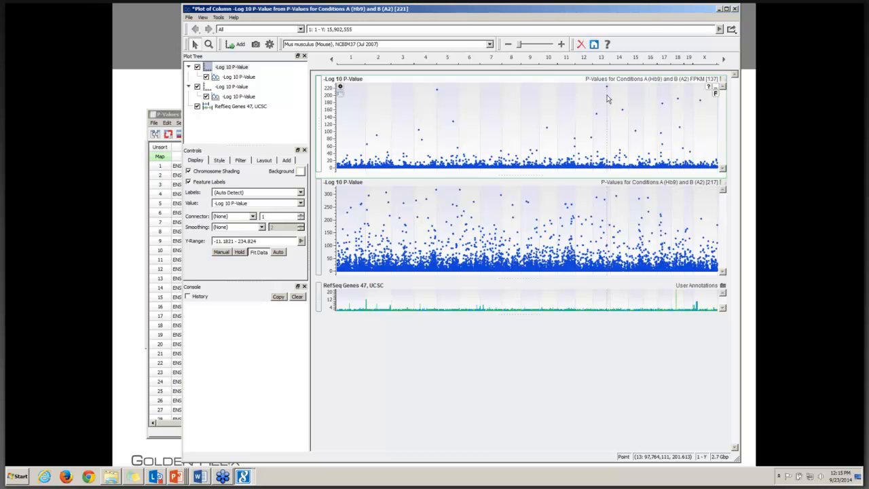
Step: Retitle the FPKM plot as -Log 10 P-Value FPKM and the counts plot as -Log 10 P-Value Counts
right_click(239, 69)
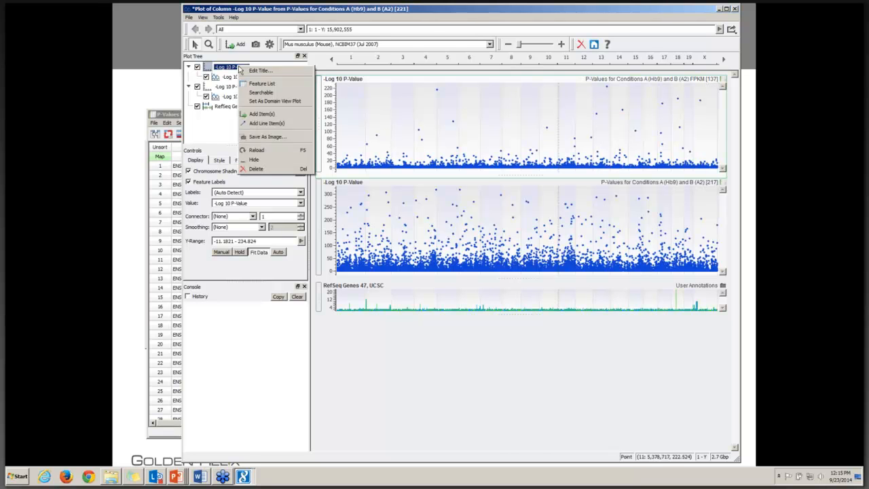
left_click(258, 71)
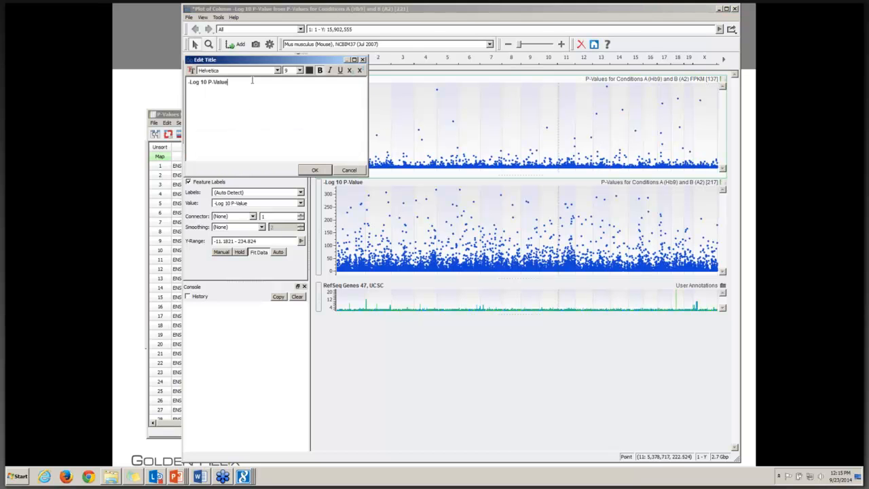
type("FPKM")
left_click(310, 170)
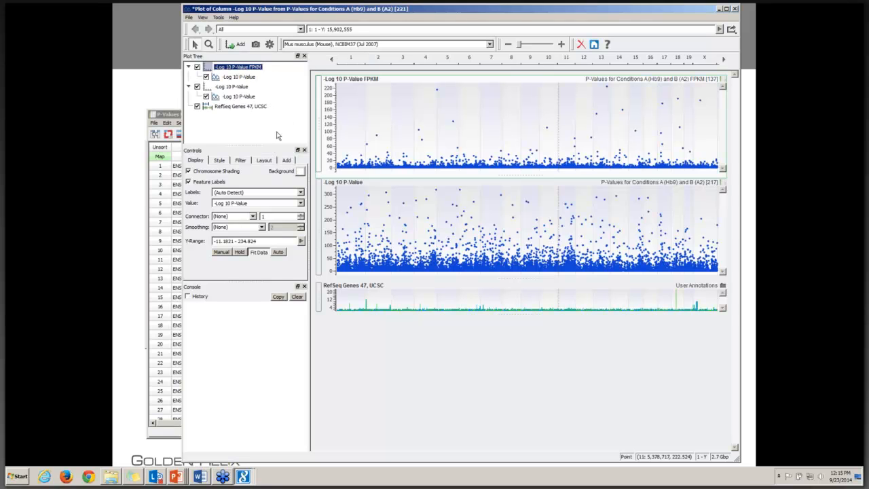
right_click(242, 88)
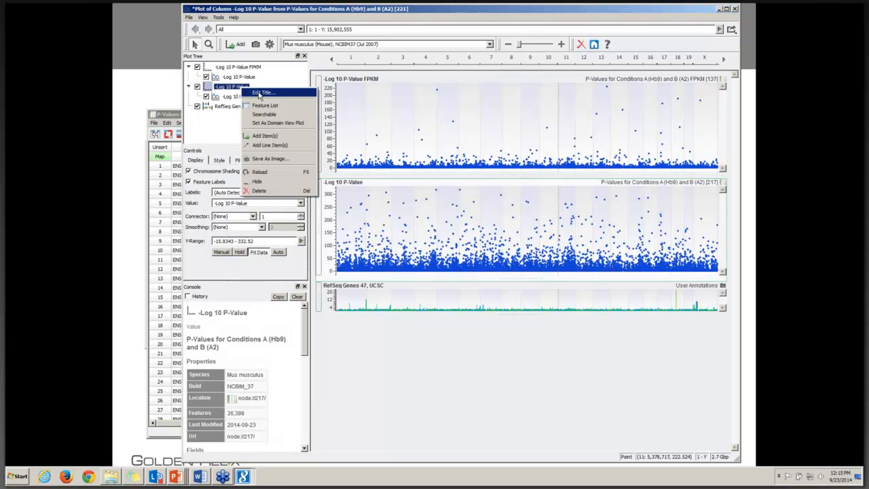
left_click(258, 94)
type("Counts")
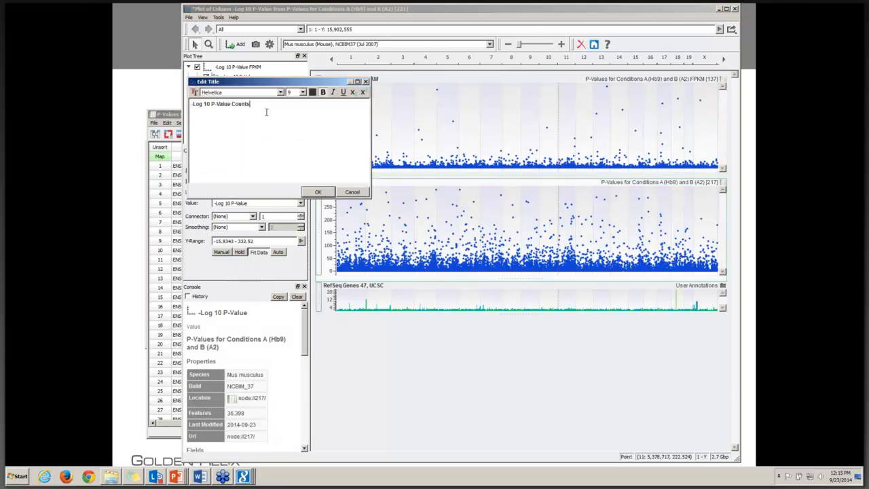
left_click(322, 192)
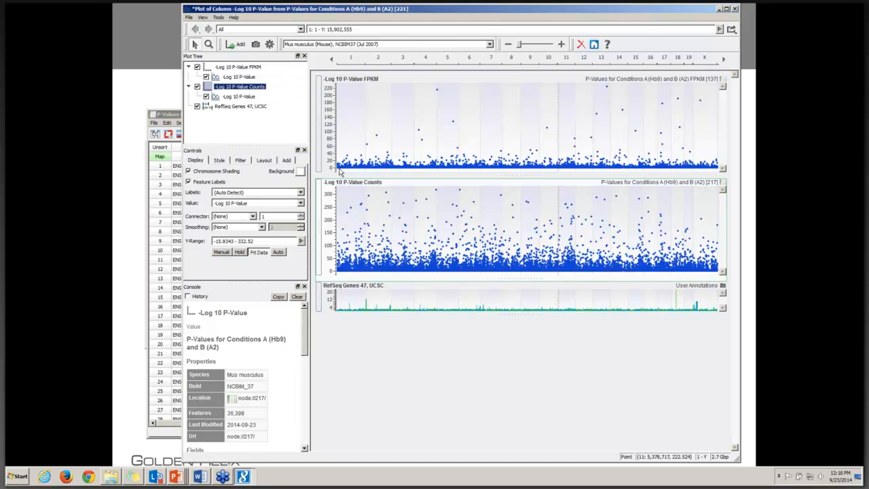
Step: At the highest FPKM p-value on chromosome 13, add the public Ensembl Genes 61, Ensembl annotation track
left_click(610, 125)
scroll(609, 127, "up", 3)
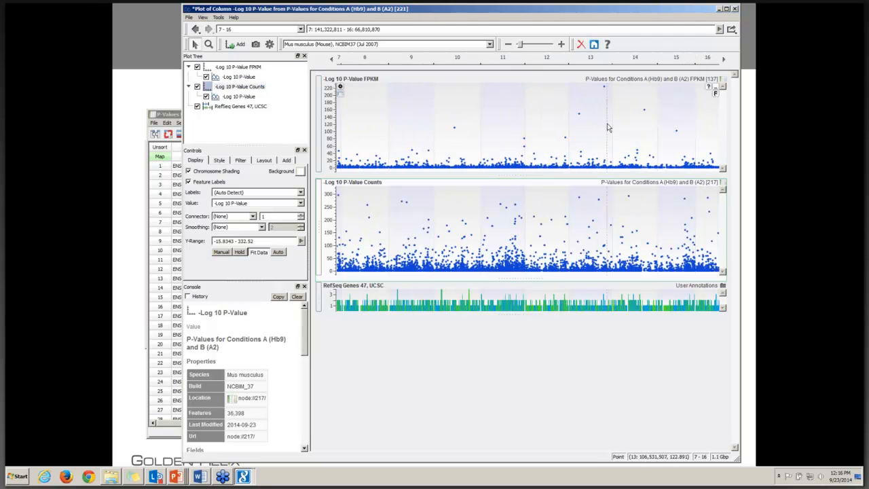
scroll(610, 127, "up", 1)
scroll(607, 127, "up", 2)
scroll(600, 128, "up", 5)
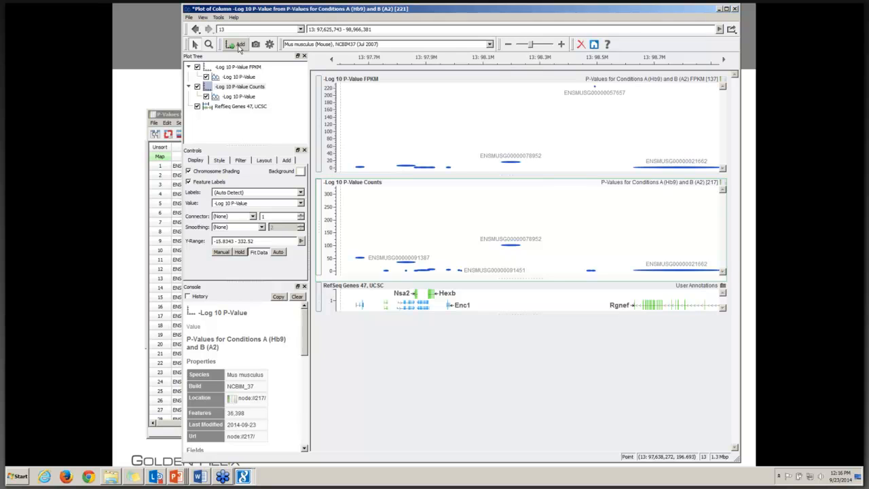
left_click(239, 45)
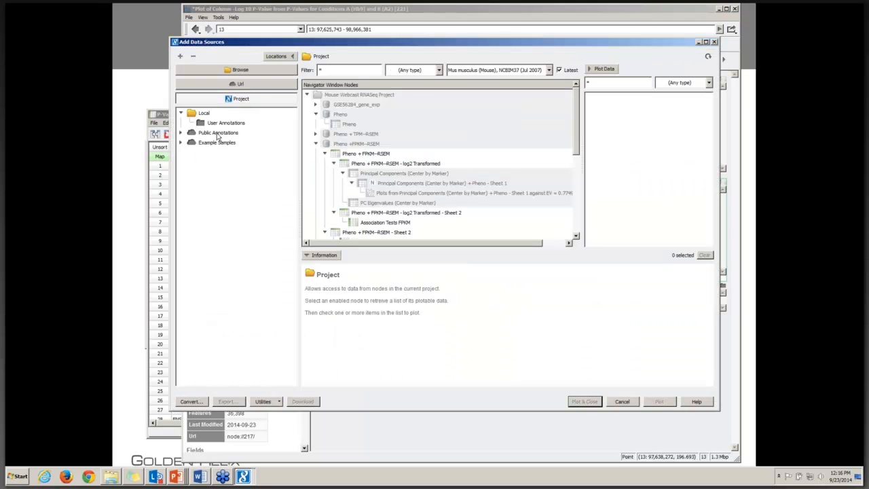
left_click(218, 134)
left_click(347, 121)
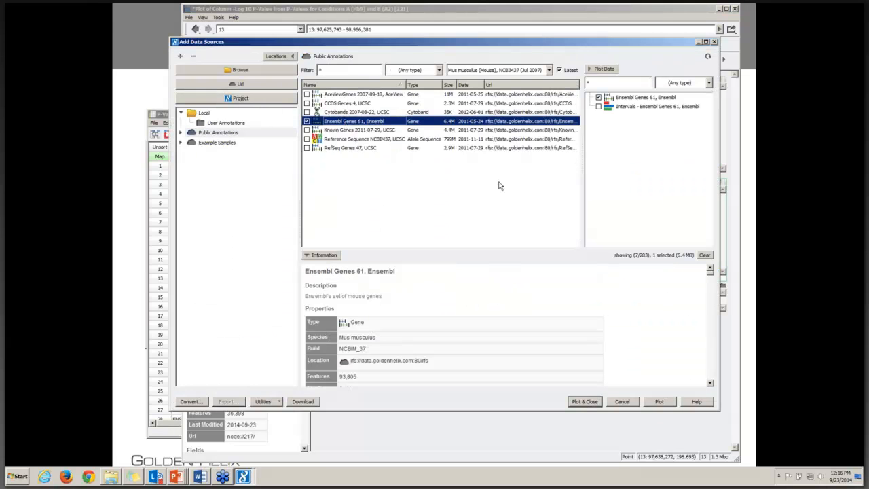
left_click(586, 402)
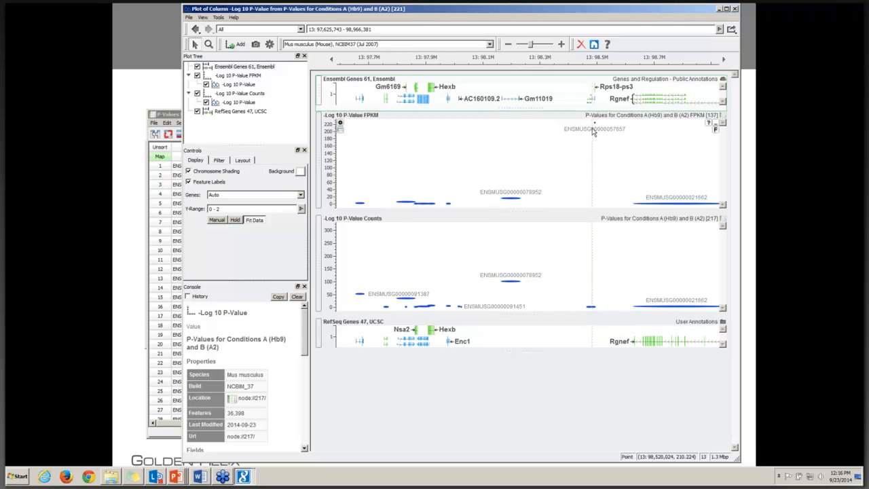
scroll(596, 139, "up", 2)
scroll(596, 142, "up", 4)
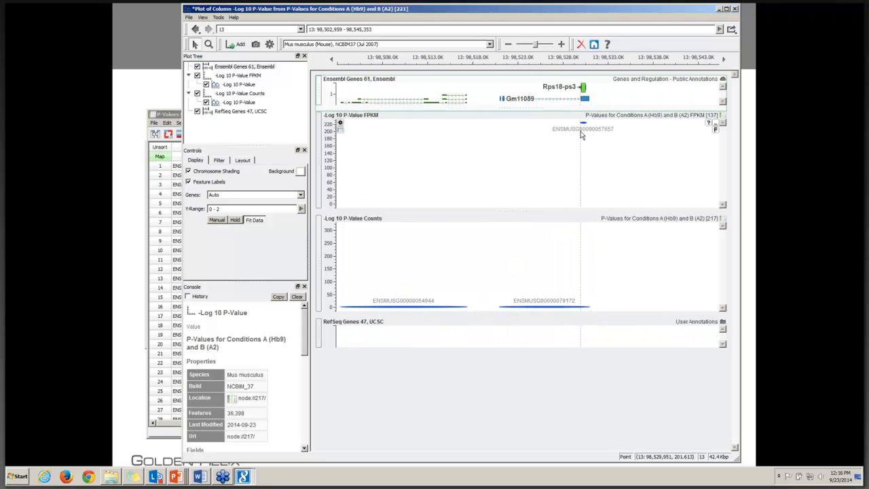
scroll(576, 136, "down", 1)
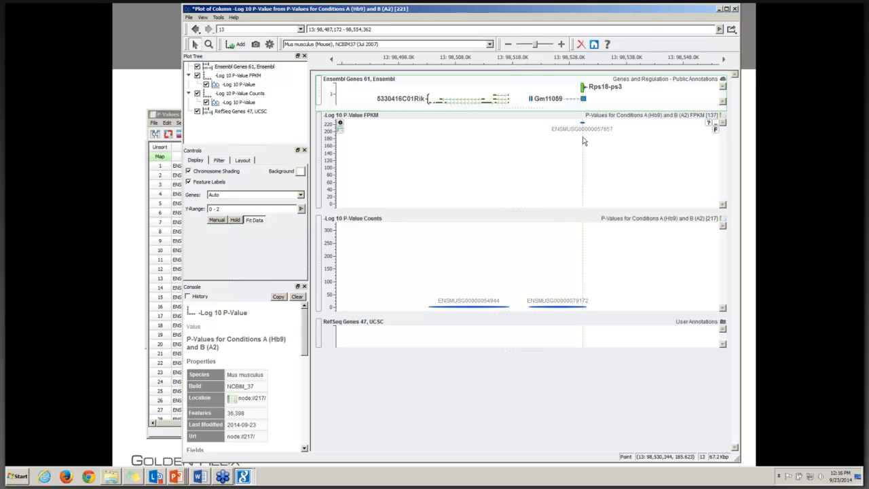
scroll(583, 141, "down", 1)
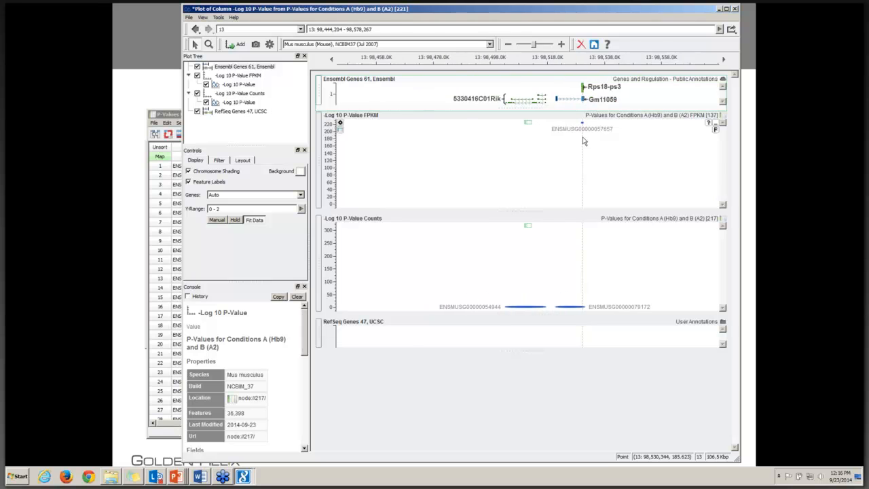
Step: Look up nkx, go to the Nkx2-2 gene at Chr2: 147,003,284 - 147,011,991, and place a position marker on it
triple_click(364, 29)
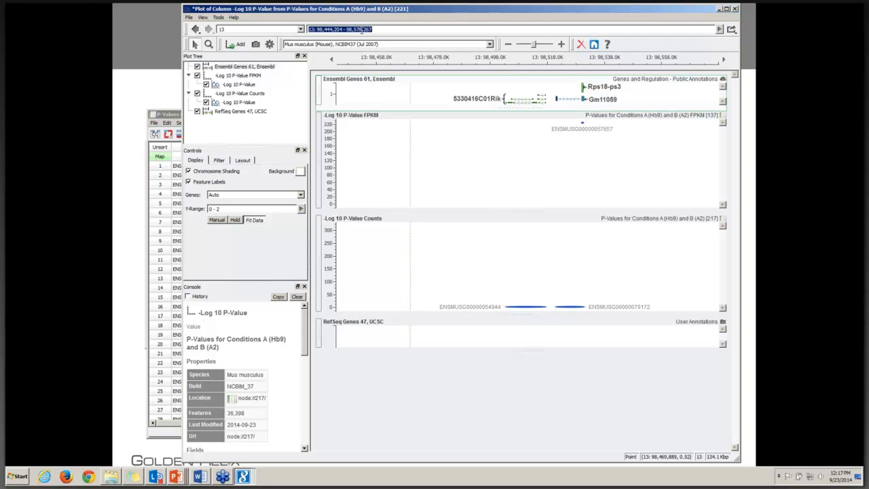
type("nkx")
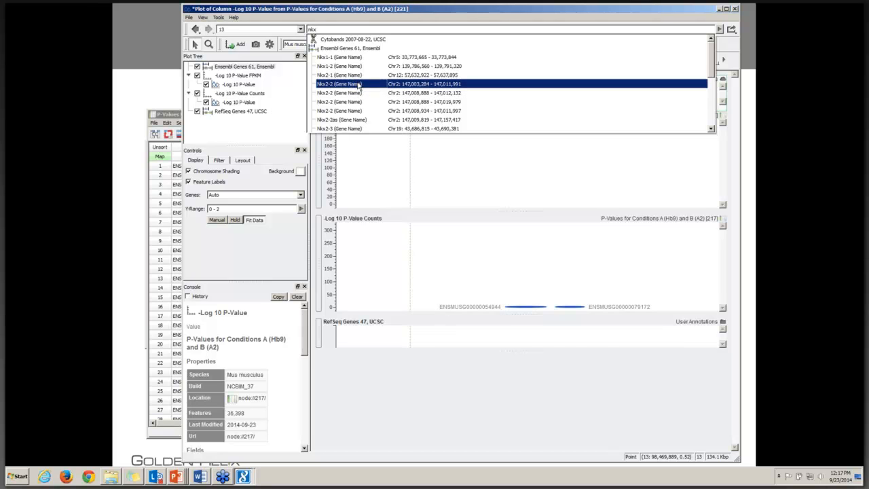
left_click(358, 85)
scroll(527, 136, "down", 2)
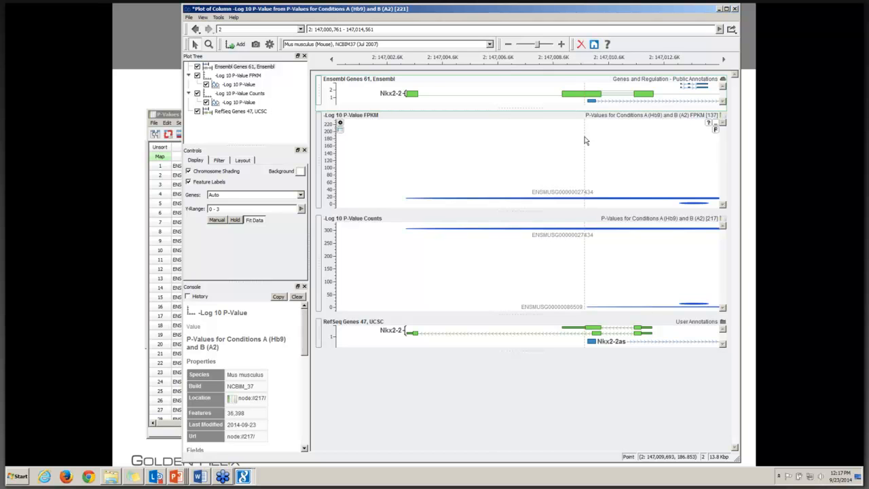
scroll(584, 141, "down", 2)
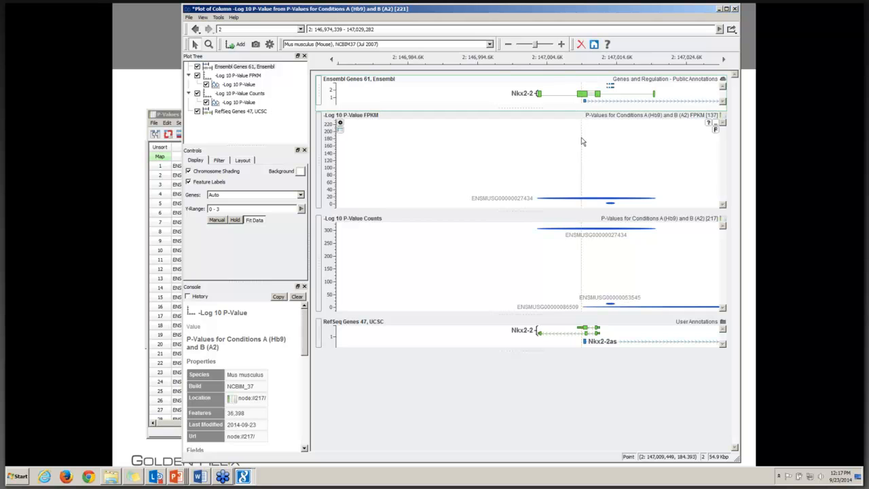
right_click(582, 138)
left_click(597, 144)
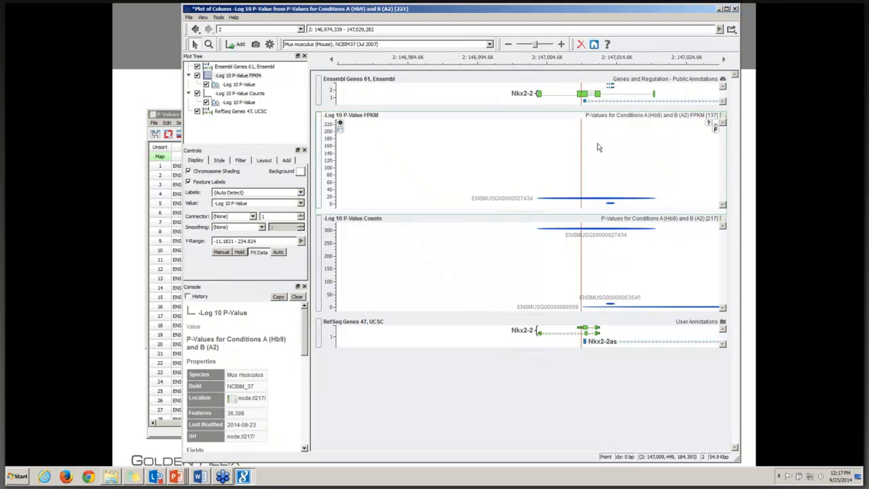
Step: Return to a multi-chromosome overview and hide the -Log 10 P-Value FPKM plot
scroll(597, 144, "down", 1)
scroll(598, 147, "down", 8)
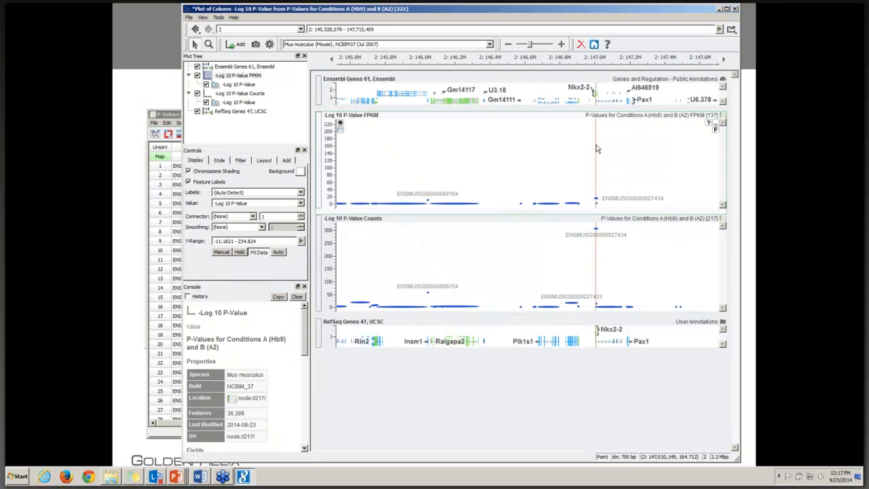
scroll(597, 148, "down", 8)
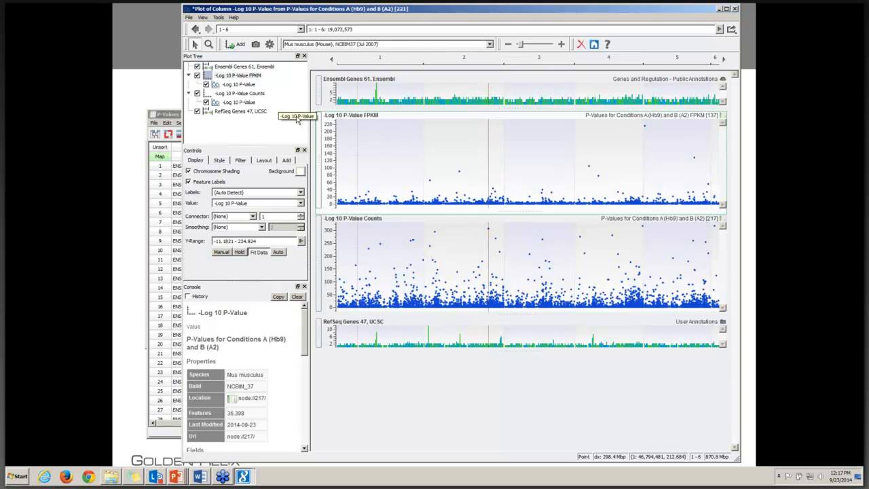
left_click(198, 77)
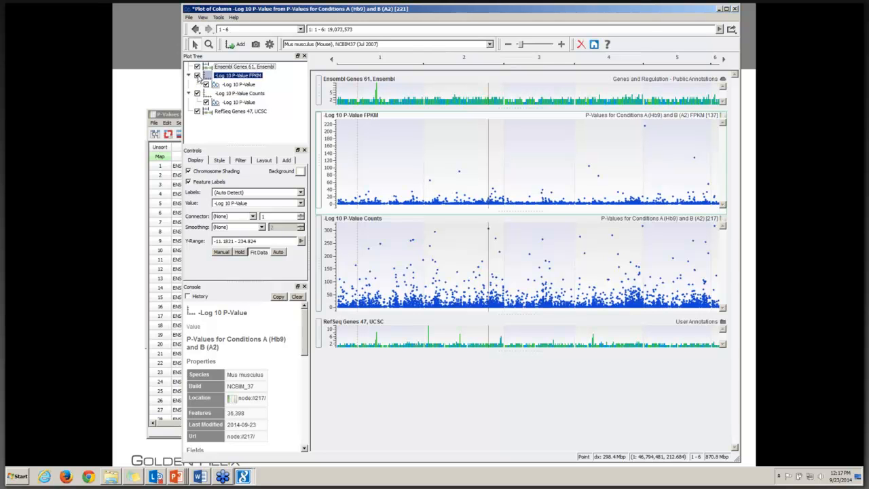
left_click(197, 75)
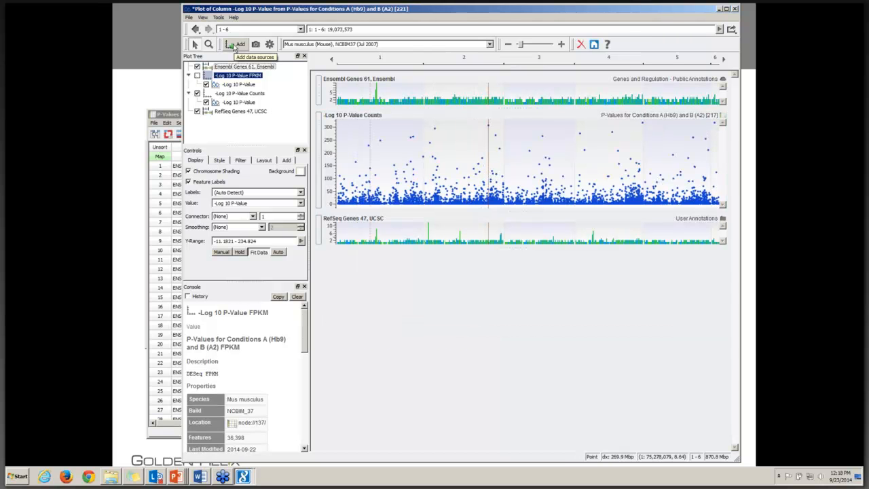
Step: Add a Heat Map of the project's Pheno + Counts--RSEM spreadsheet to the plot
left_click(235, 45)
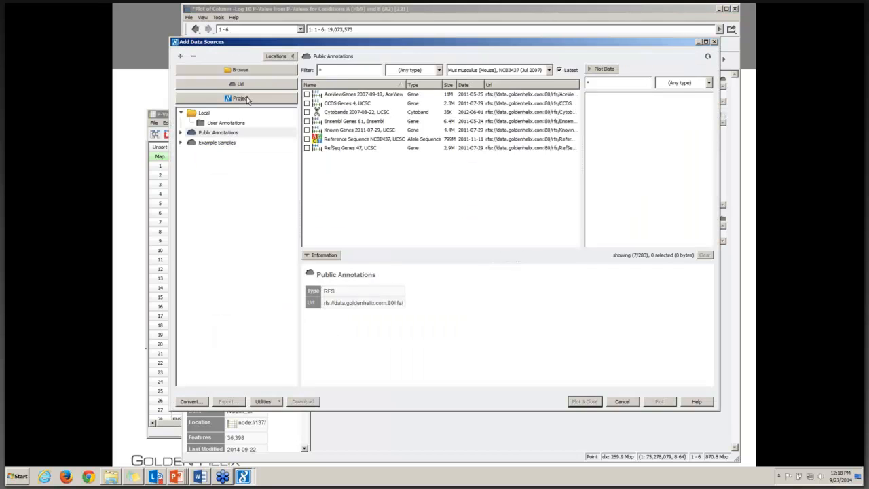
left_click(247, 99)
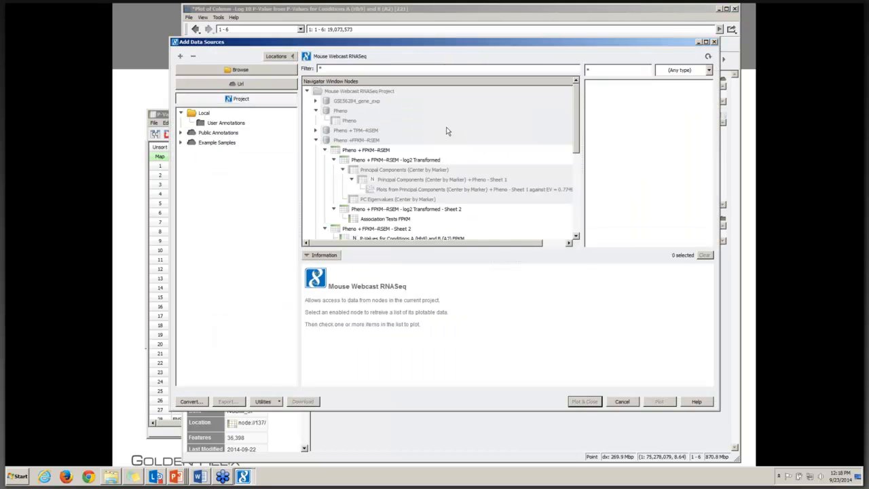
left_click_drag(577, 143, 576, 212)
left_click(360, 122)
left_click(614, 85)
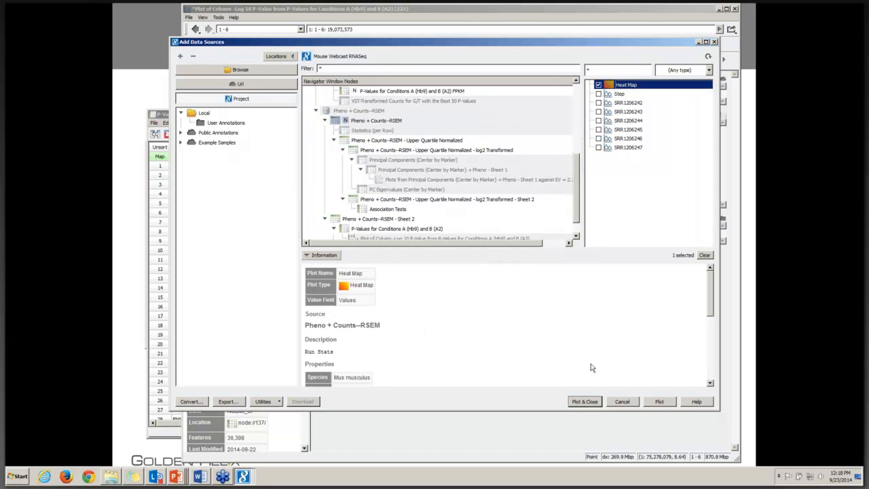
left_click(592, 402)
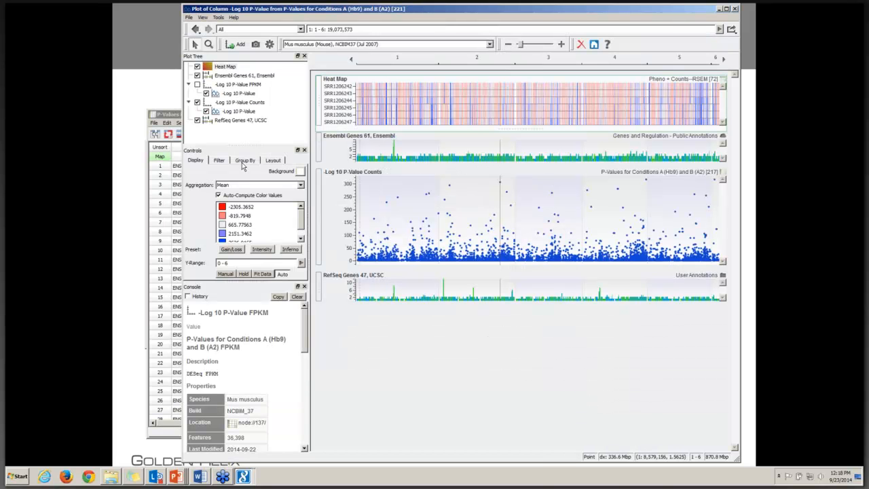
Step: Group the heat map samples by the !Sample_source_name_ch1 field
left_click(242, 162)
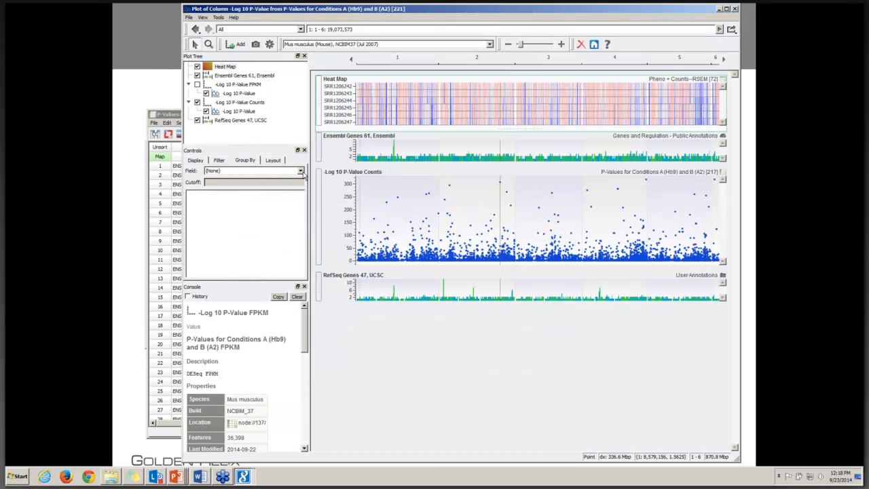
left_click(301, 171)
left_click(241, 186)
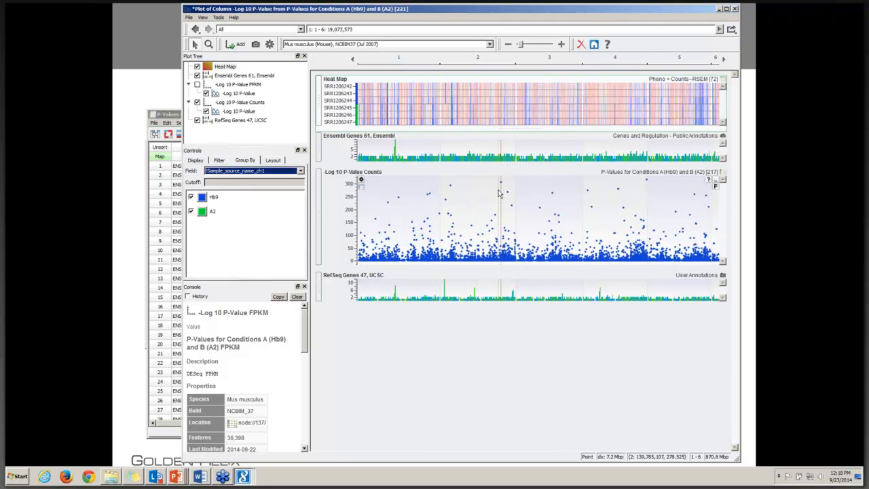
Step: Zoom in on the Nkx2-2 gene on chromosome 2 and make the heat map track taller
scroll(502, 194, "up", 1)
scroll(502, 195, "up", 3)
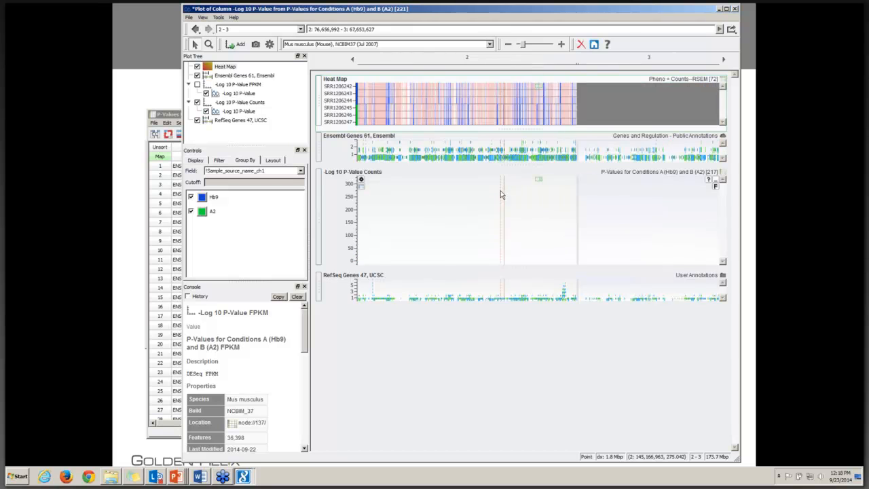
scroll(506, 198, "up", 4)
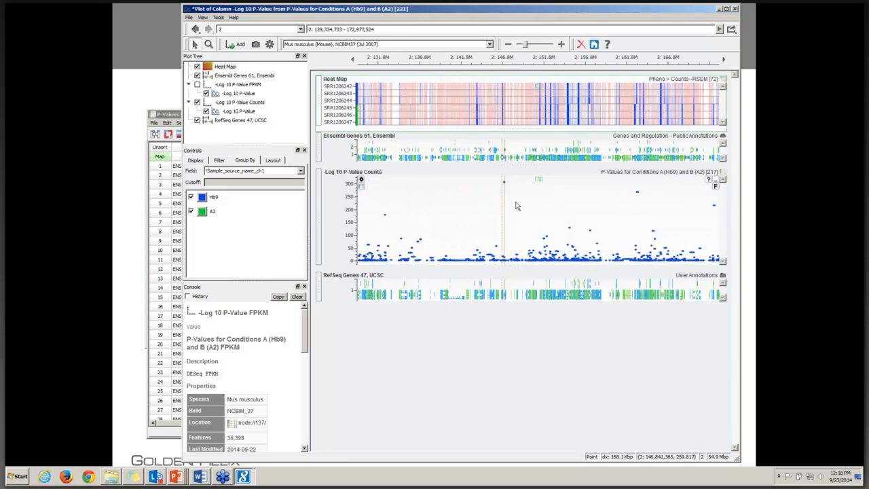
scroll(506, 207, "up", 5)
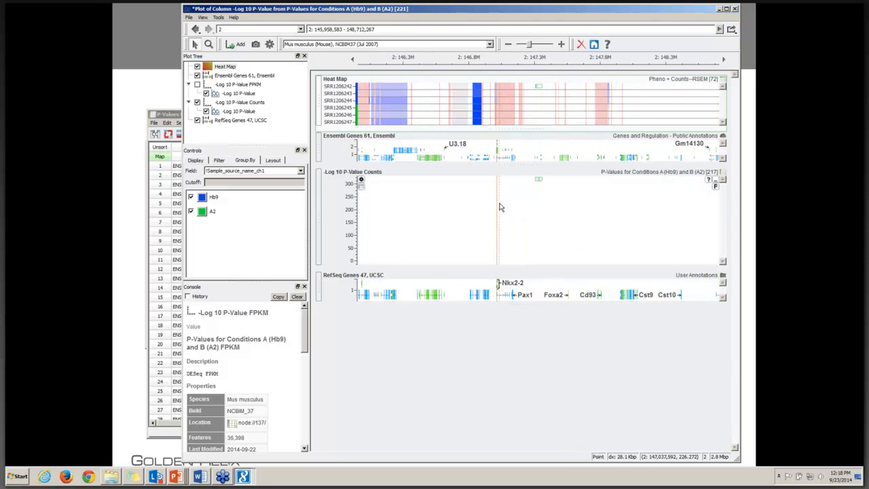
scroll(501, 208, "up", 4)
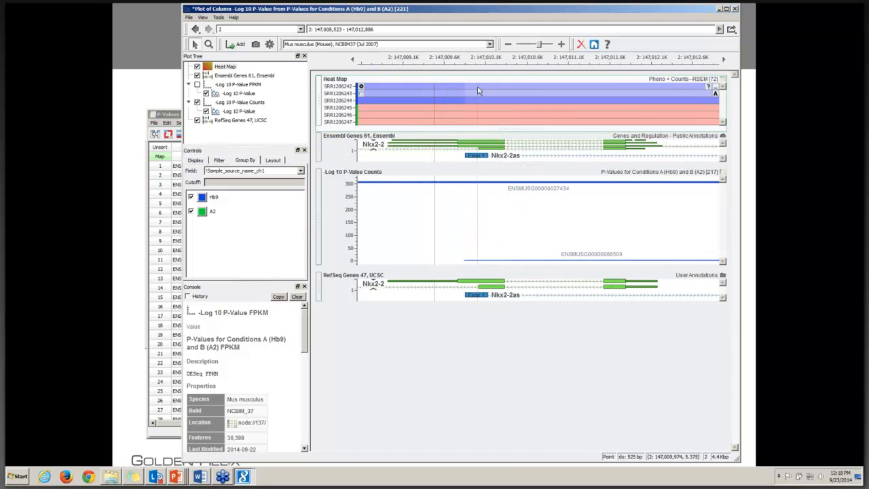
left_click_drag(507, 129, 508, 153)
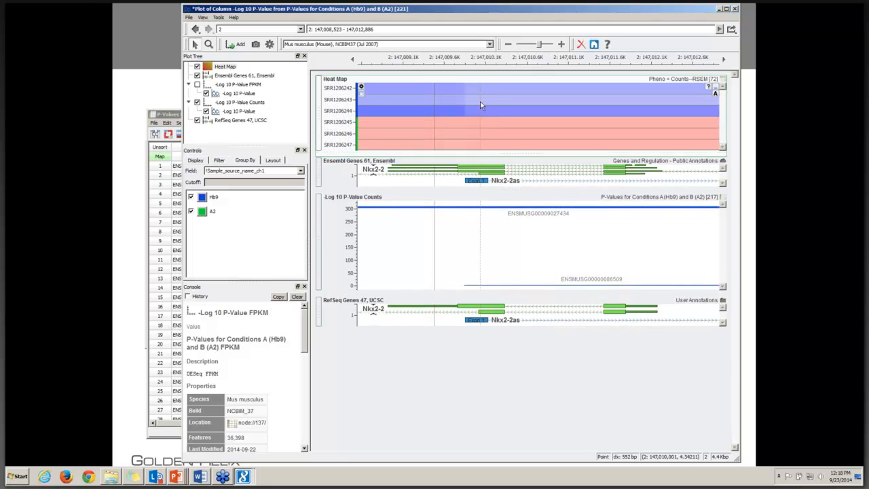
Step: Check the Nkx2-2 heat map values for samples SRR1206243, SRR1206245 and SRR1206244, and clear the mouse anchor
left_click(480, 101)
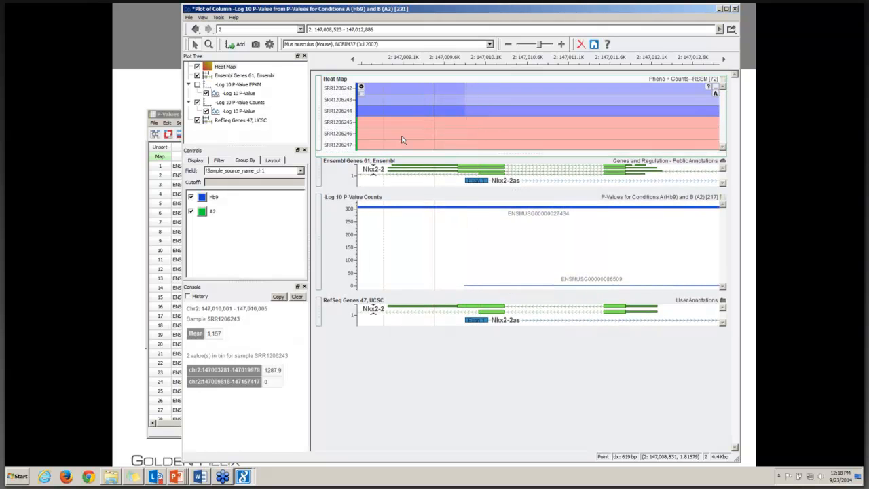
left_click(495, 126)
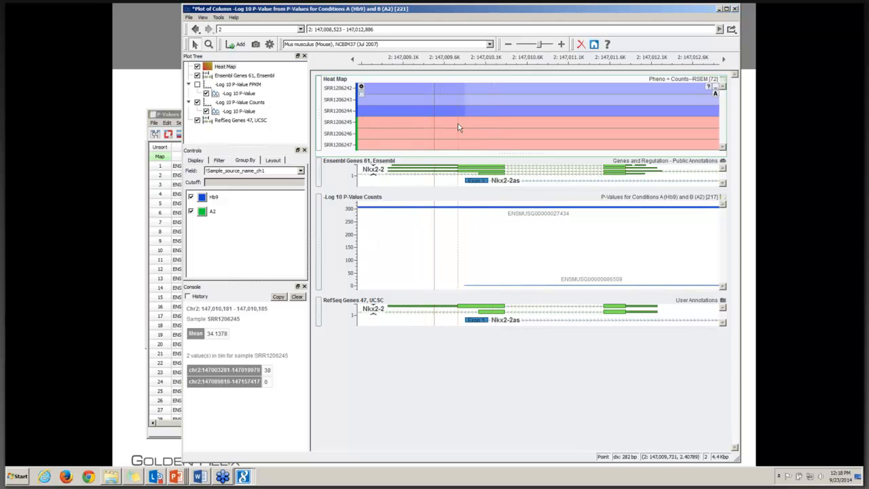
right_click(453, 224)
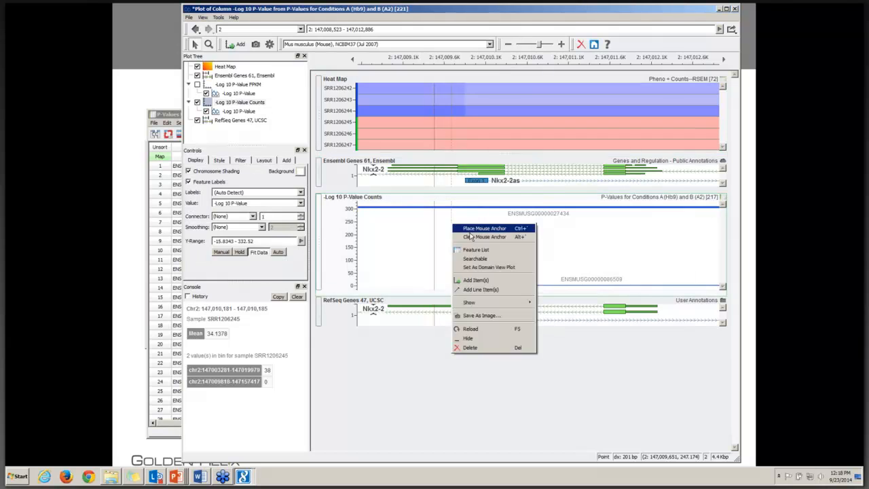
left_click(469, 237)
left_click(469, 124)
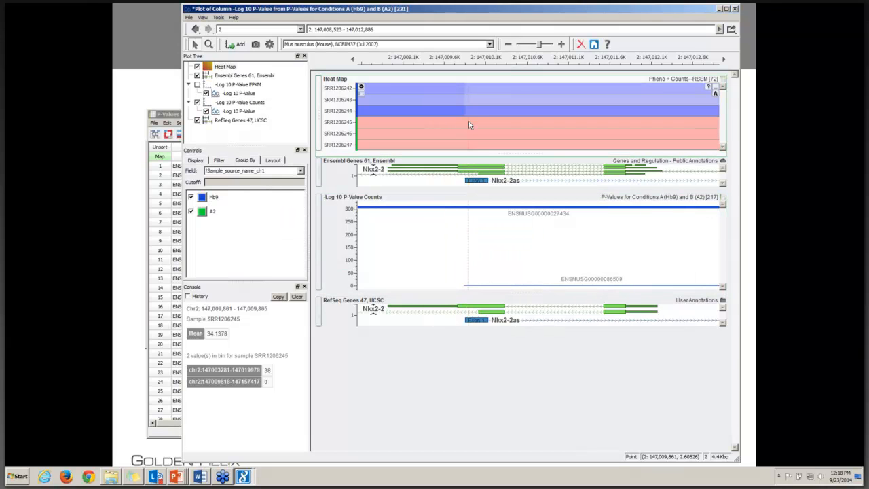
left_click(476, 114)
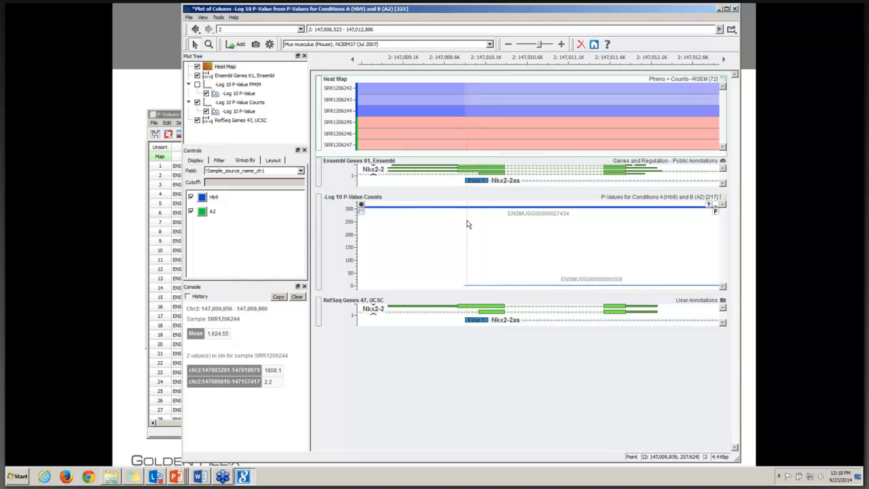
Step: Hide the RefSeq Genes 47 track and view the heat map's sample-wise values for the Nkx2-2 gene
left_click(197, 120)
left_click(518, 113)
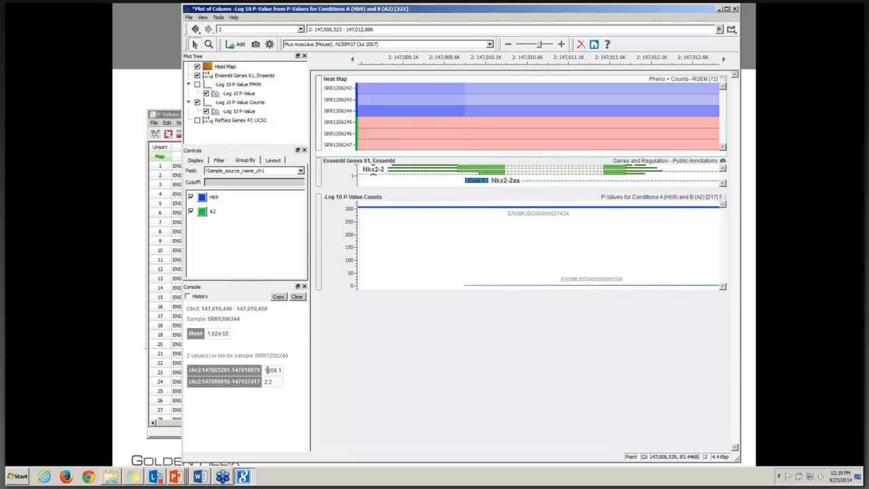
left_click(410, 128)
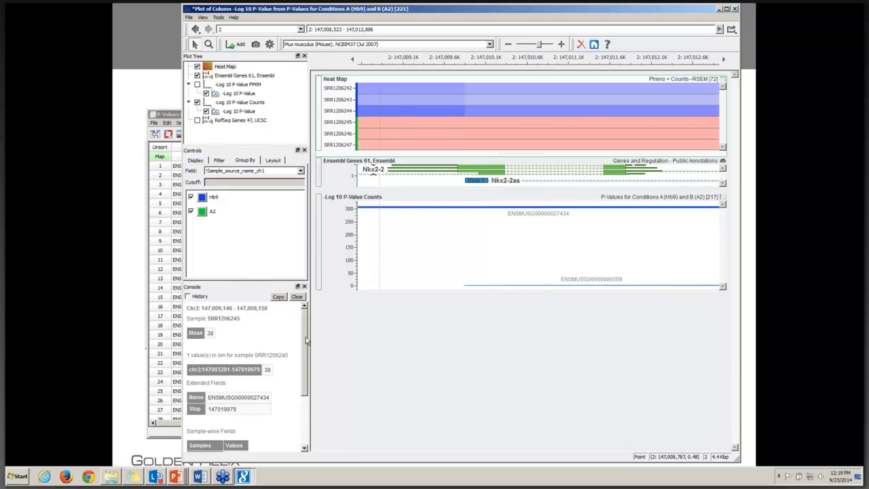
scroll(258, 411, "down", 3)
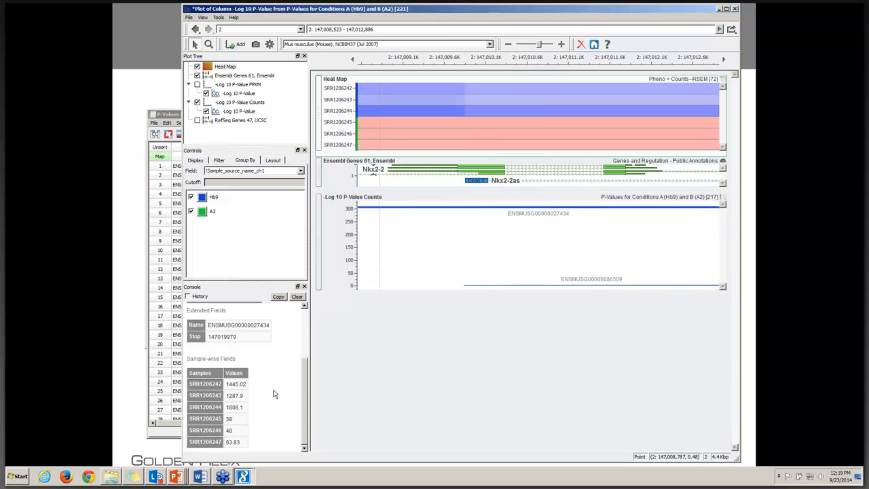
Step: Add the SRR1206242 and SRR1206245 read alignments from the TopHat folder to the plot
left_click(235, 45)
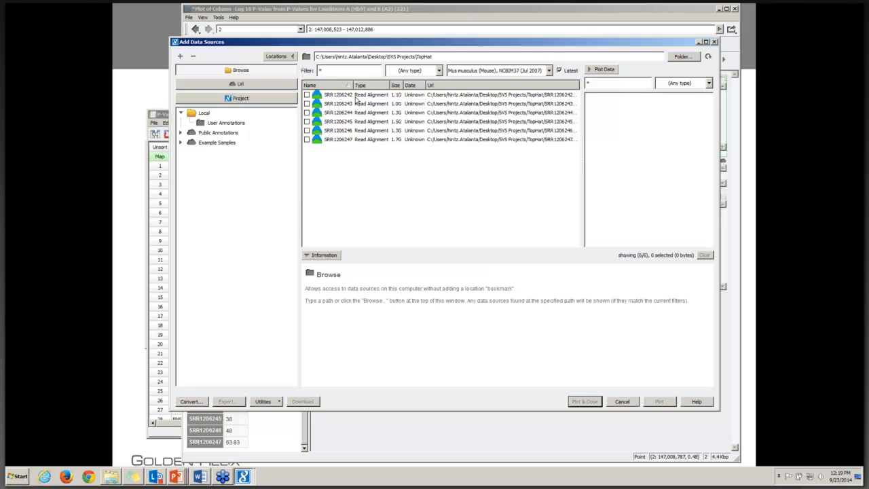
left_click(355, 96)
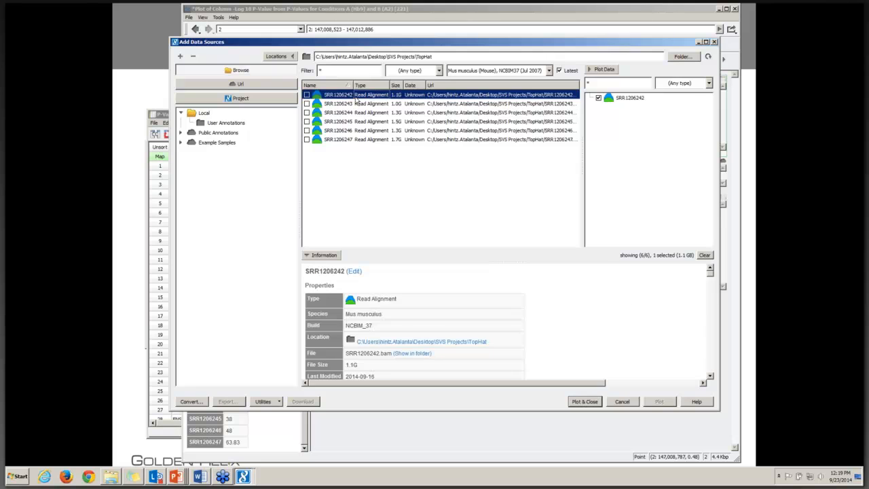
left_click(382, 122)
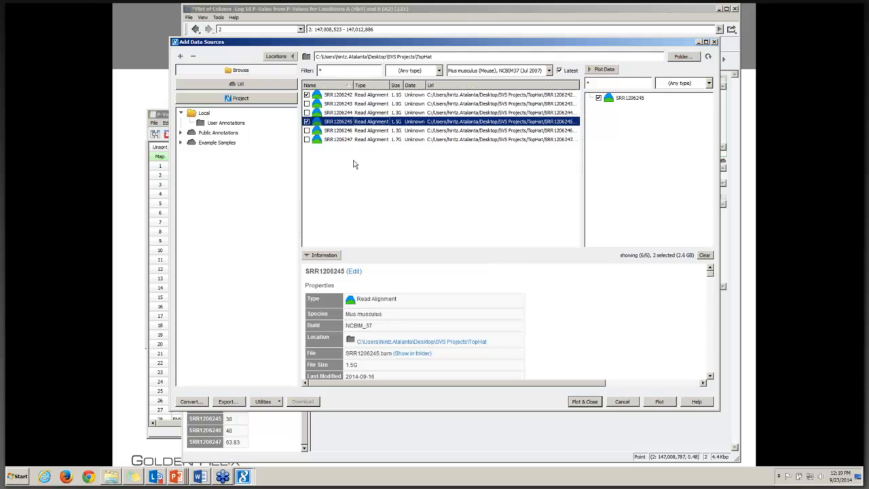
left_click(586, 401)
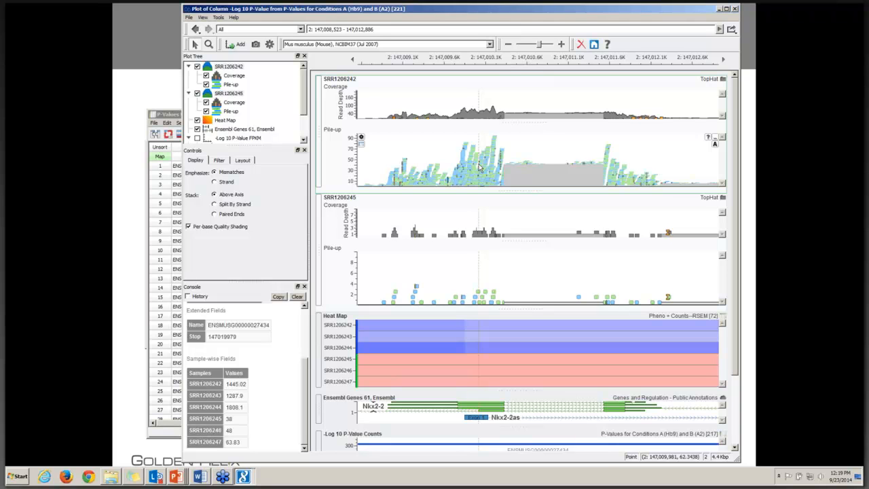
mouse_move(491, 120)
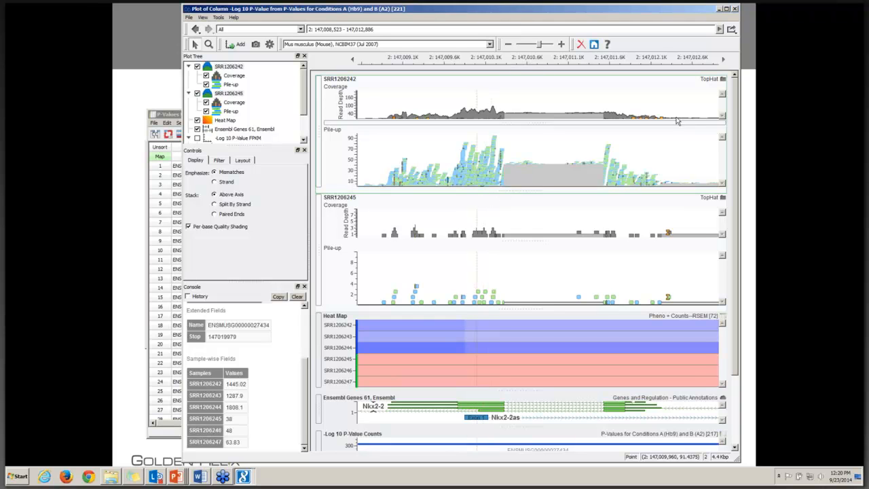
Step: Close the genome plot and join the P-Values for Conditions A (Hb9) and B (A2) spreadsheet with Association Tests FPKM
left_click(734, 9)
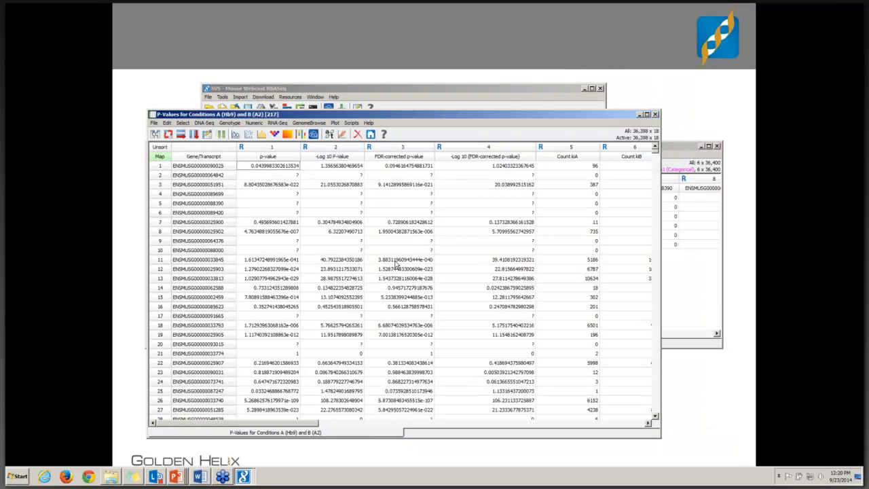
left_click(156, 138)
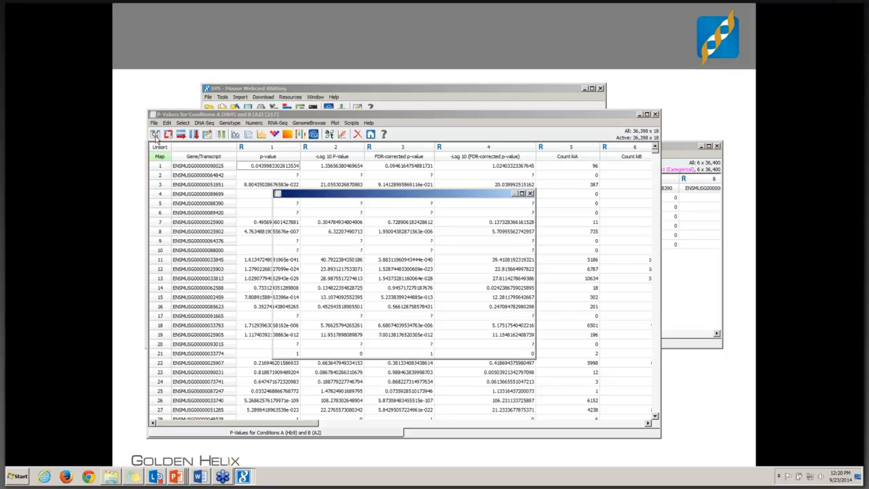
scroll(488, 252, "down", 2)
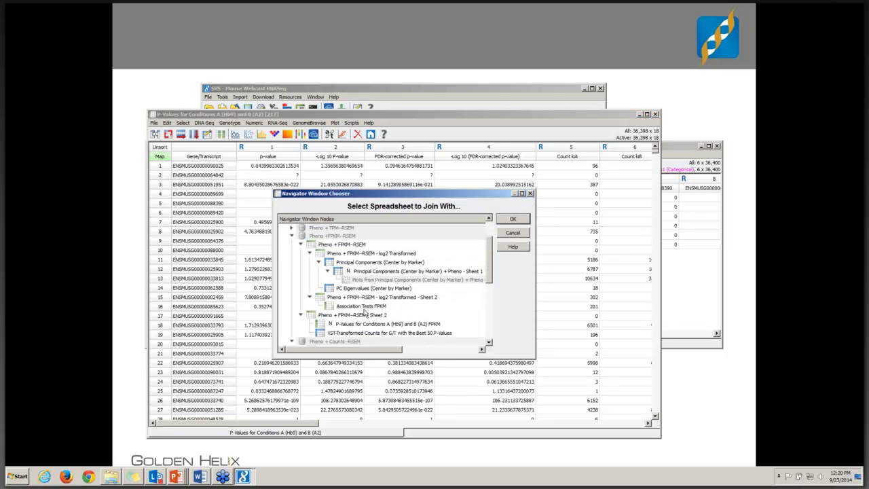
left_click(366, 306)
left_click(513, 222)
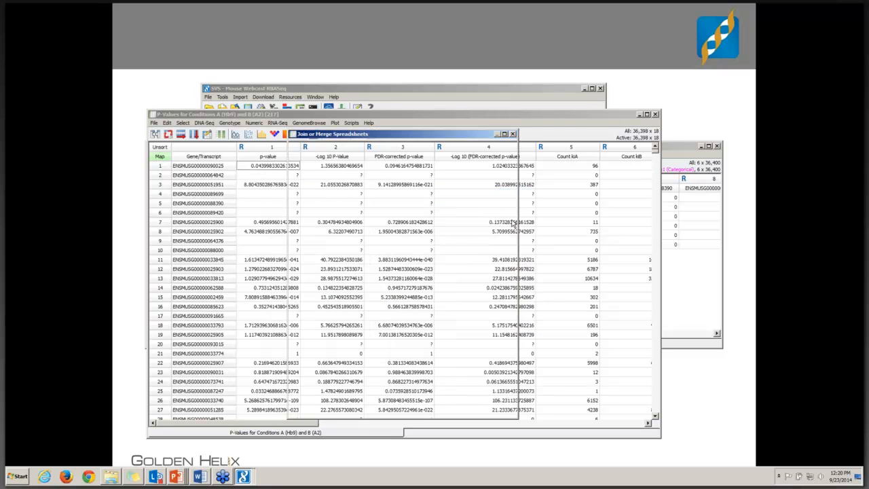
left_click(418, 406)
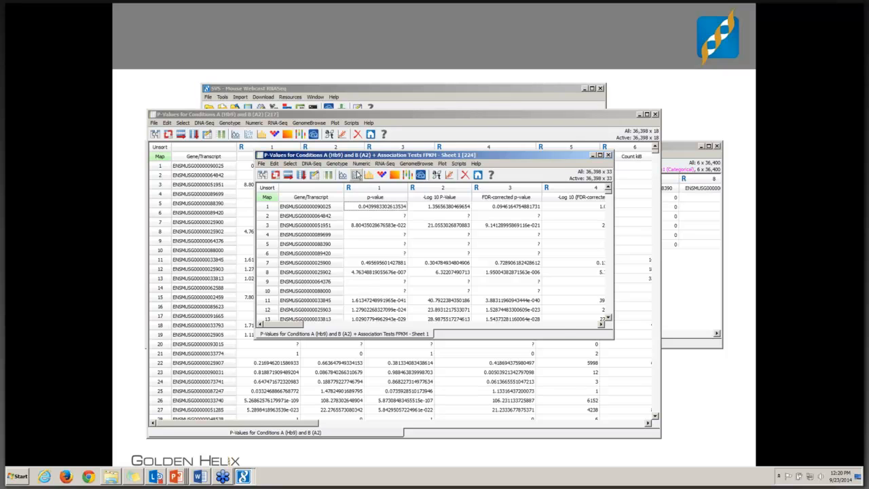
Step: Create an XY scatter plot of T Test -log10 P against -Log 10 P-Value from the joined spreadsheet and enlarge its window
left_click(356, 174)
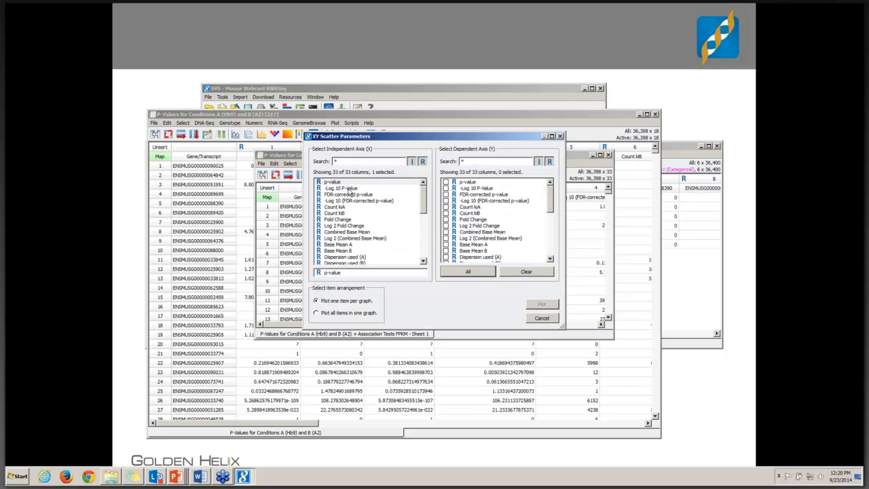
left_click(347, 188)
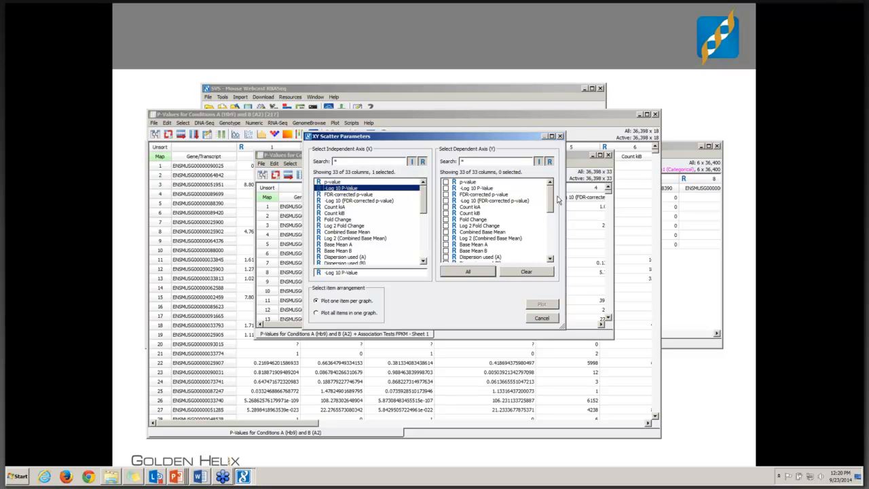
left_click_drag(549, 201, 553, 239)
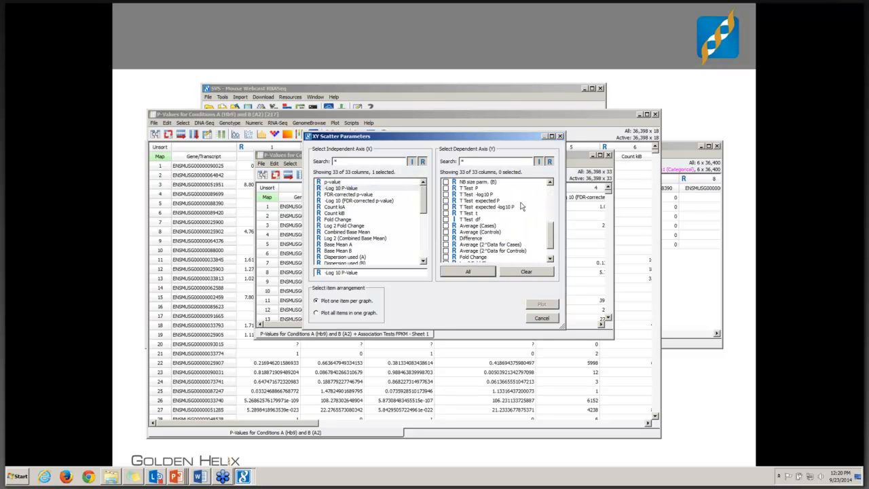
left_click(481, 197)
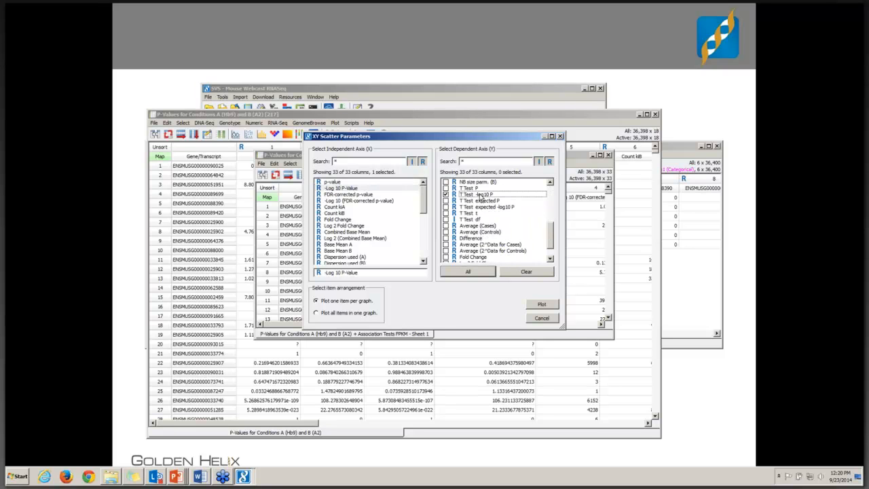
left_click(541, 304)
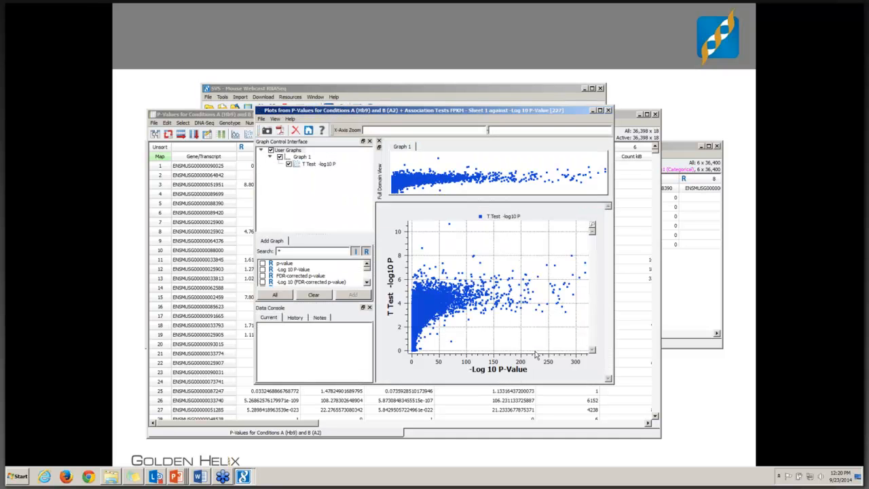
left_click_drag(252, 110, 169, 17)
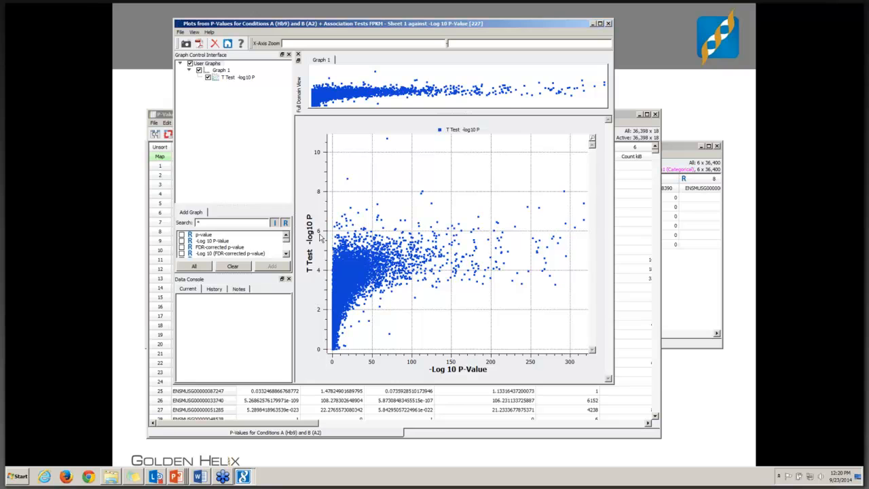
mouse_move(318, 194)
Step: Close the scatter plot and all open spreadsheets, leaving only the project navigator open
left_click(609, 24)
left_click(609, 155)
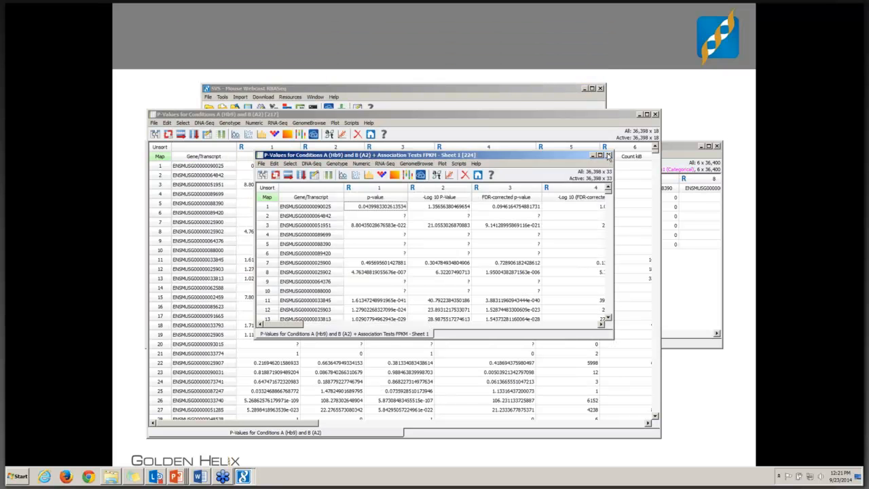
left_click(608, 156)
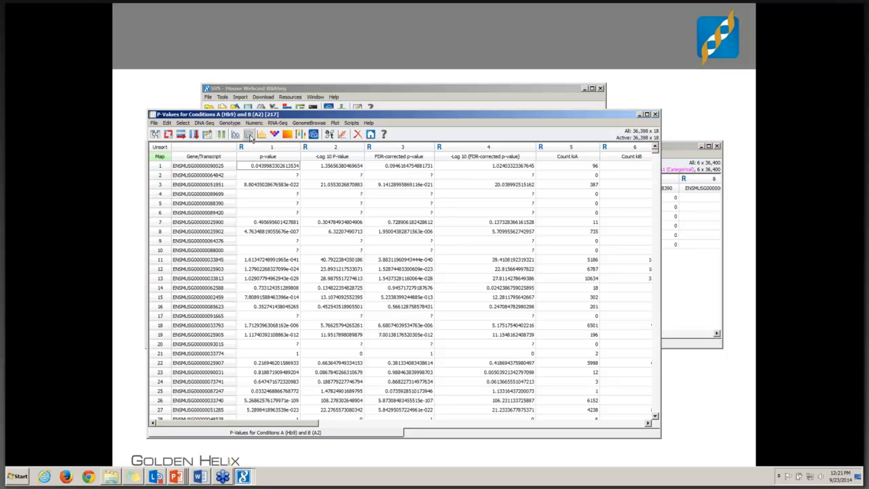
left_click(656, 116)
left_click(717, 147)
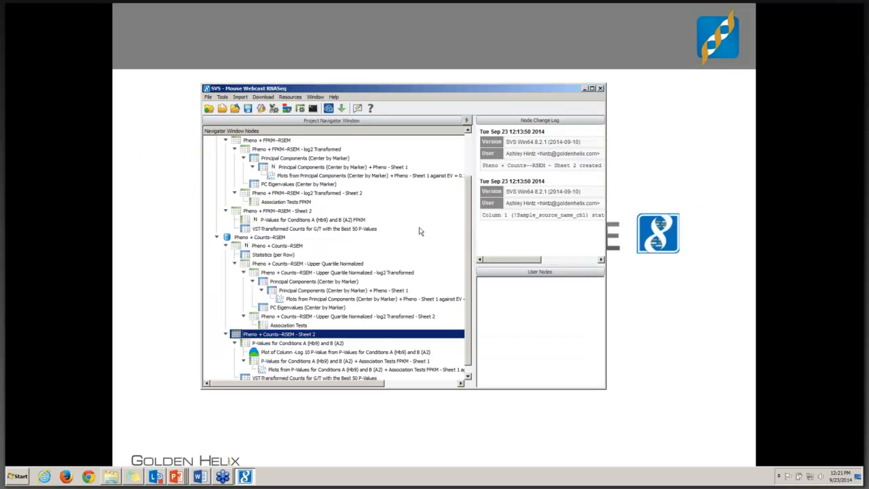
Step: Save the Mouse Webcast RNASeq project and minimize its window
left_click(210, 98)
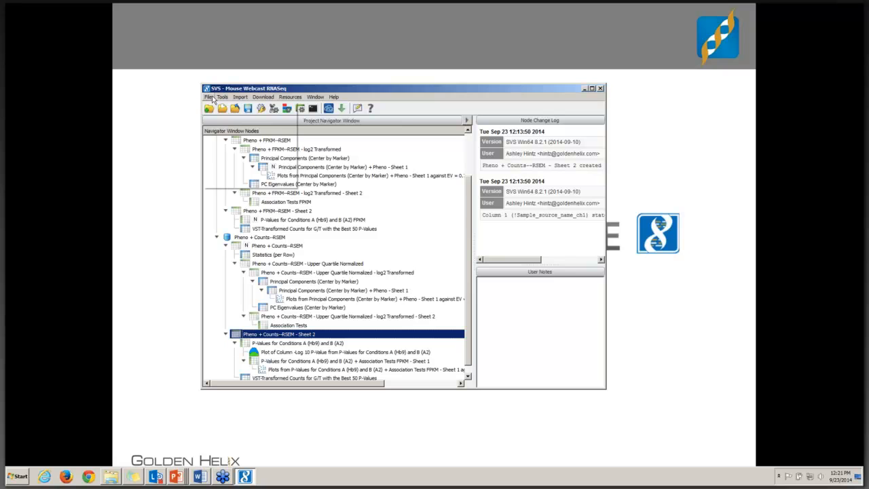
left_click(222, 126)
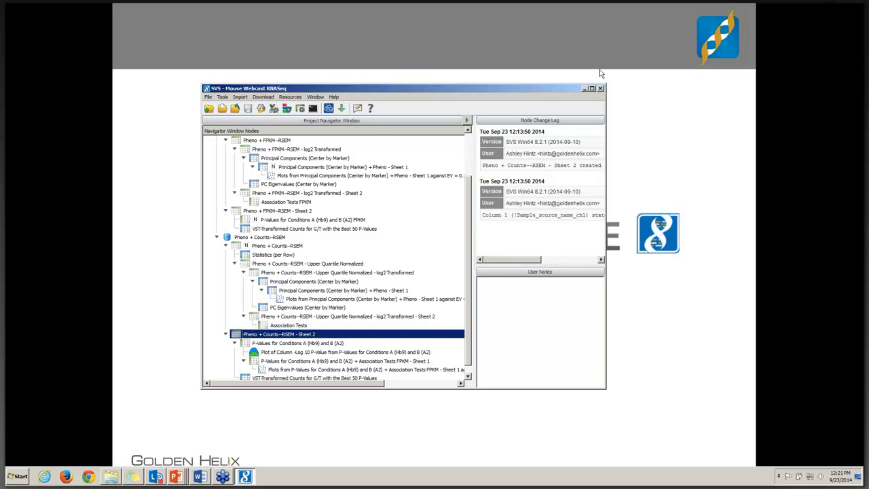
left_click(584, 91)
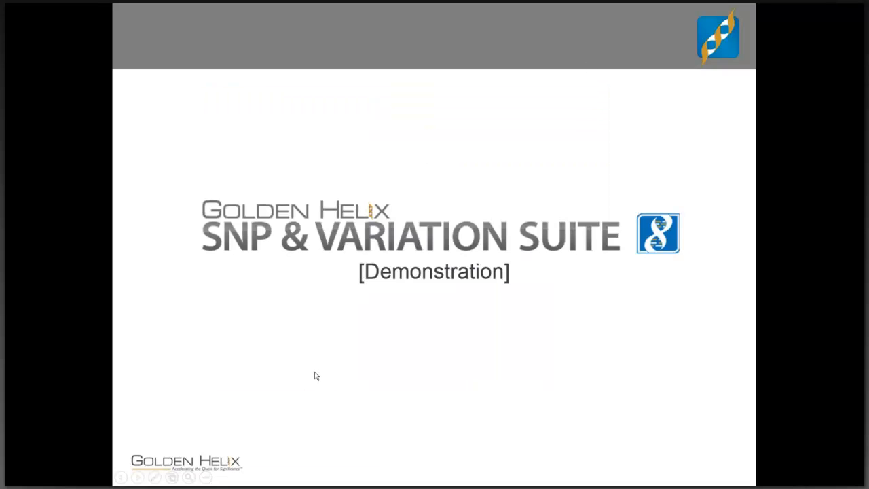
left_click(316, 372)
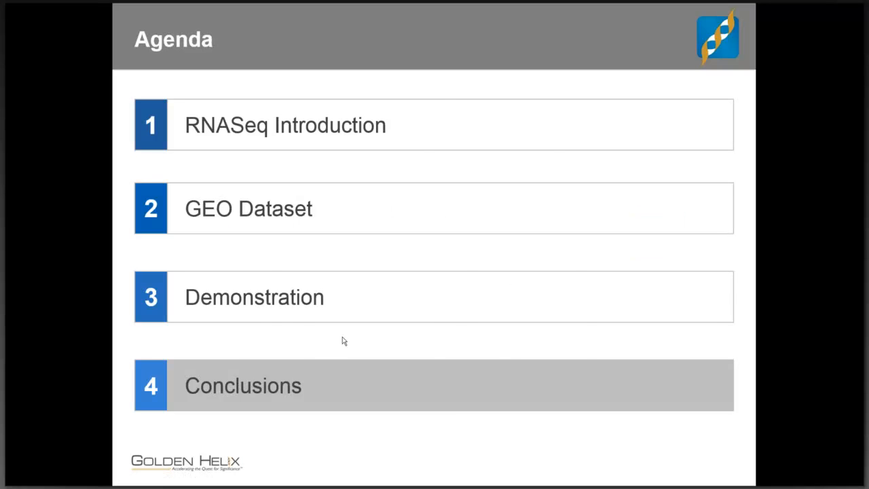
left_click(344, 341)
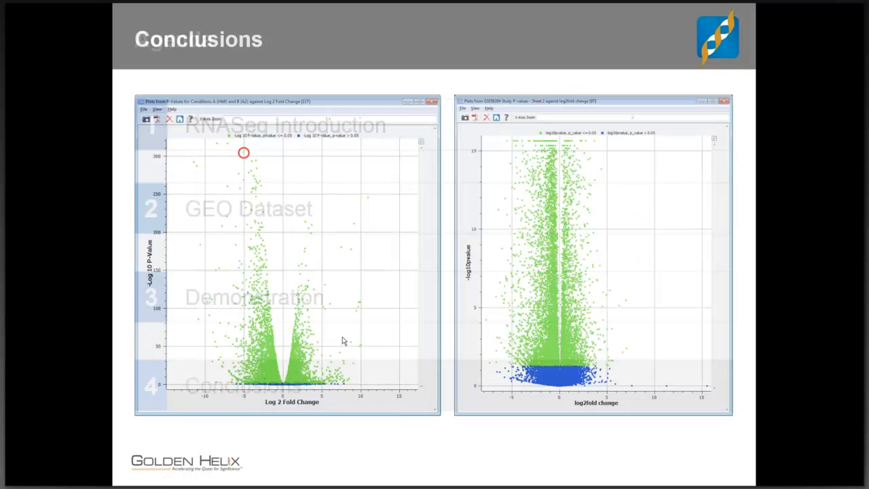